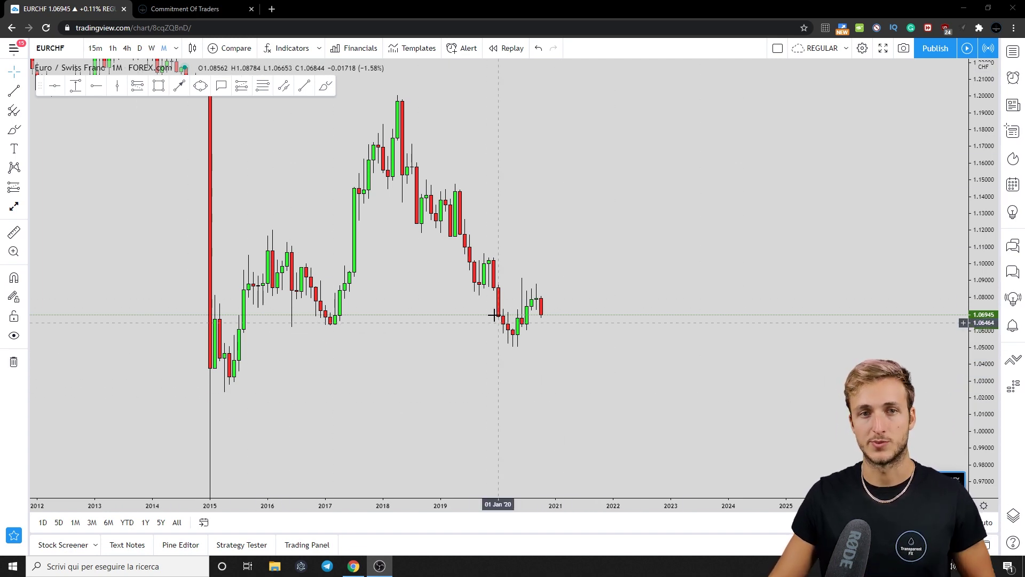
# - Look over the U.S. Dollar Index table on the Commitment of Traders page, then return to the EURCHF chart
pyautogui.click(222, 11)
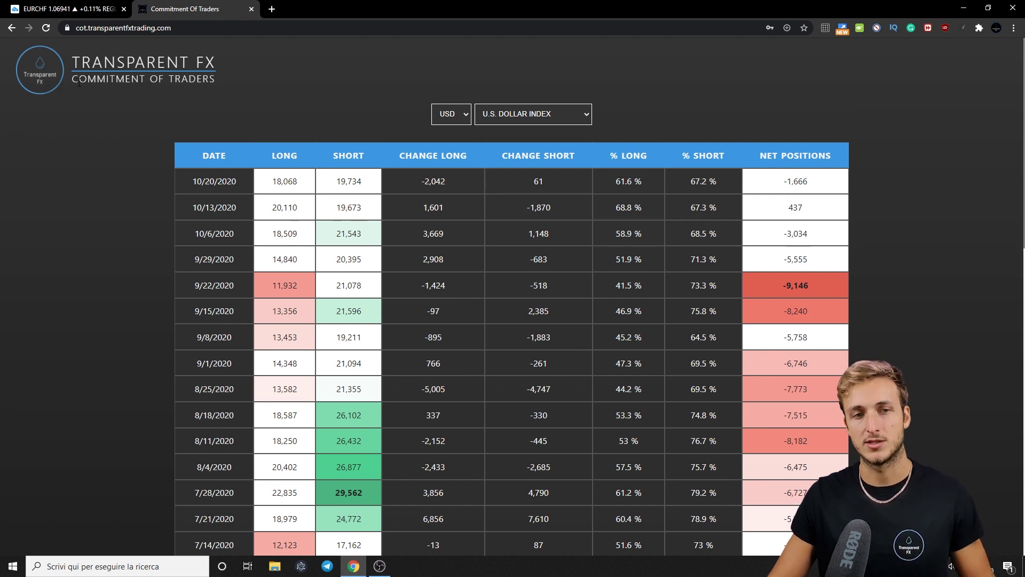
pyautogui.moveTo(70, 82); pyautogui.dragTo(237, 90)
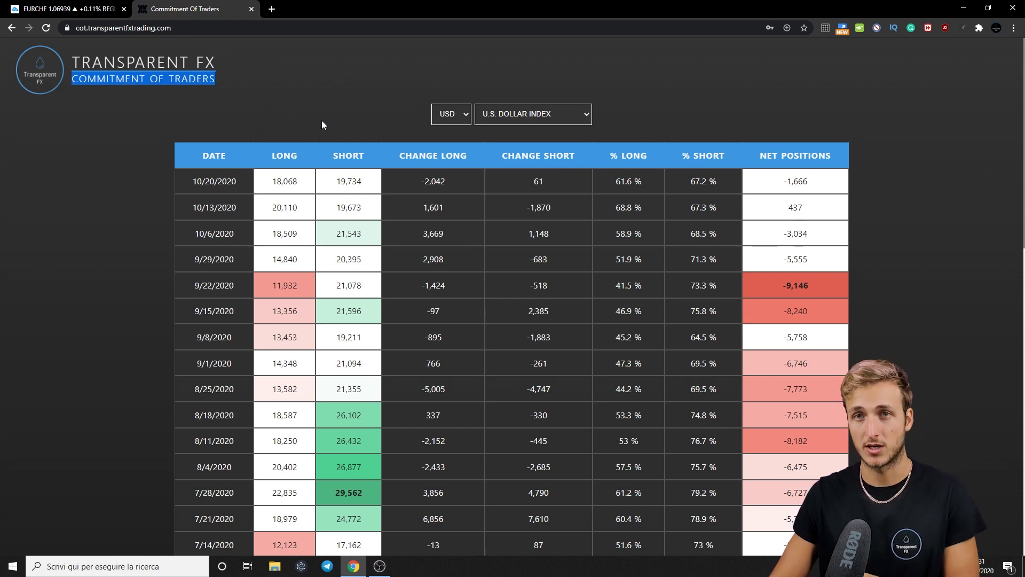
pyautogui.click(96, 11)
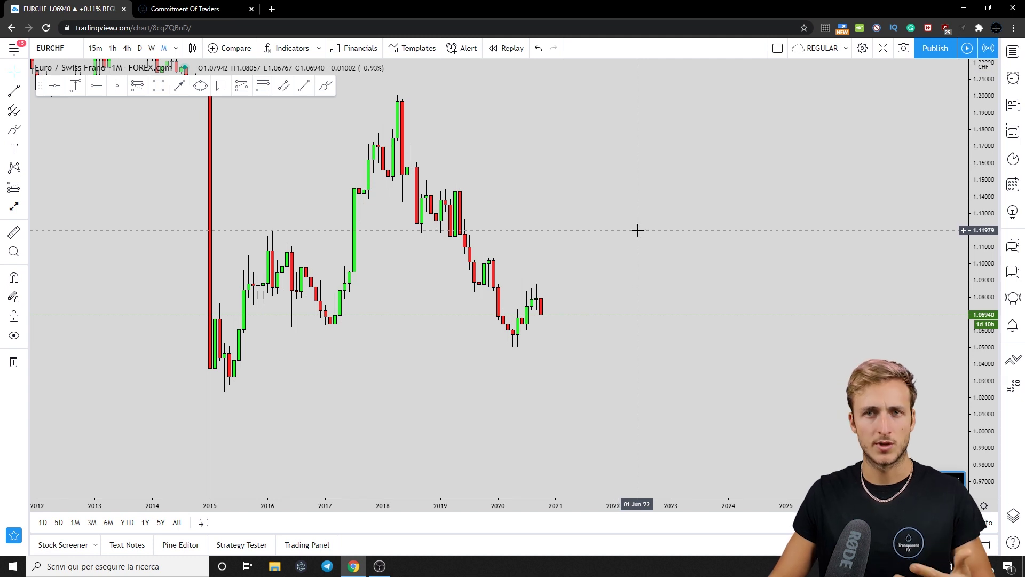
# - Brush a stroke on the monthly chart from the October 2019 high to the 2020 recovery, and undo it
pyautogui.moveTo(983, 423); pyautogui.dragTo(983, 390)
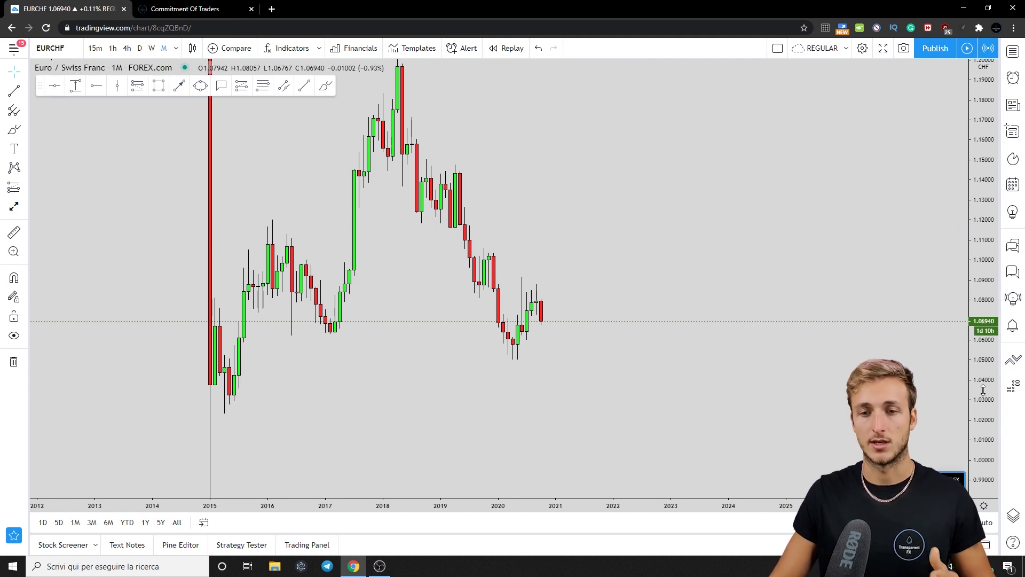
pyautogui.scroll(2, 270, 230)
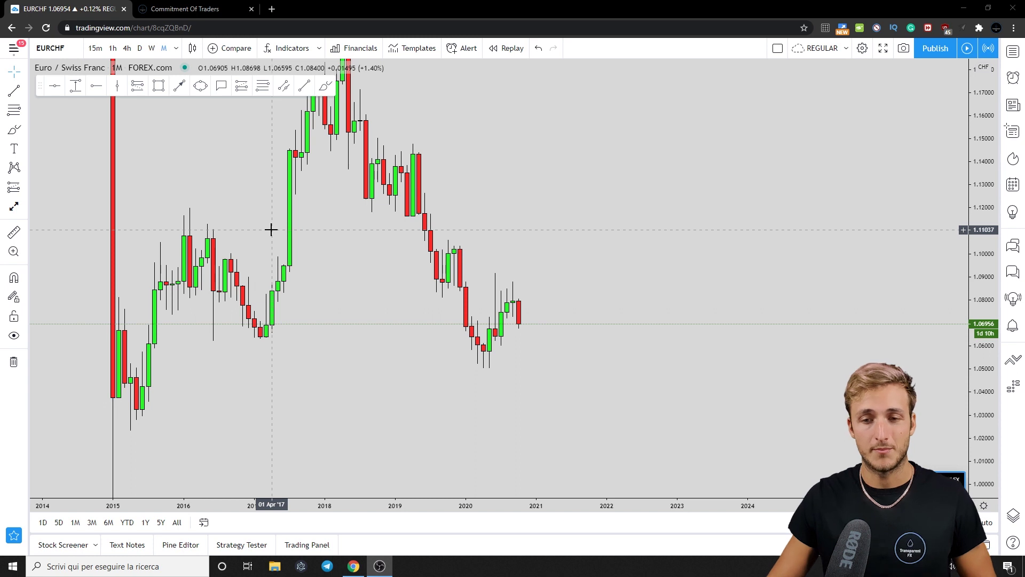
pyautogui.moveTo(980, 366); pyautogui.dragTo(982, 353)
pyautogui.click(325, 86)
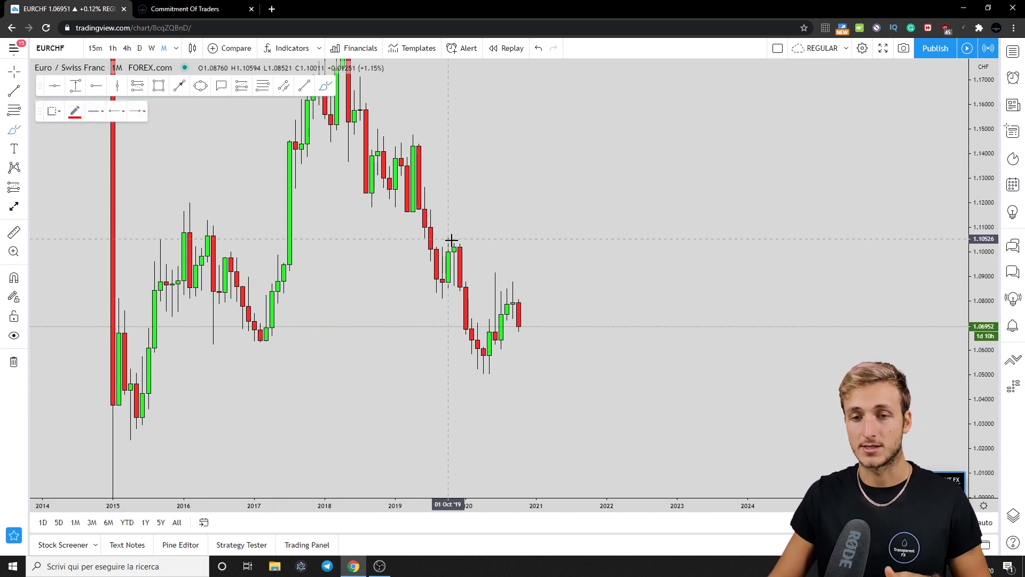
pyautogui.moveTo(450, 237)
pyautogui.mouseDown()
pyautogui.moveTo(480, 374)
pyautogui.moveTo(512, 293)
pyautogui.mouseUp()
pyautogui.click(539, 49)
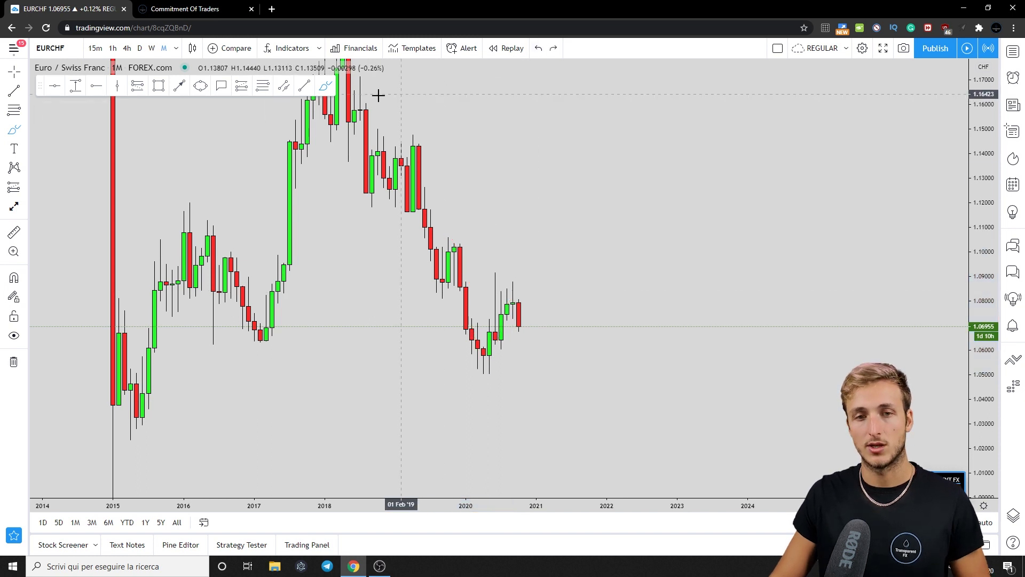
# - Draw a Fibonacci retracement from the October 2019 high at about 1.105 to the 2020 low at about 1.050
pyautogui.click(262, 86)
pyautogui.click(455, 238)
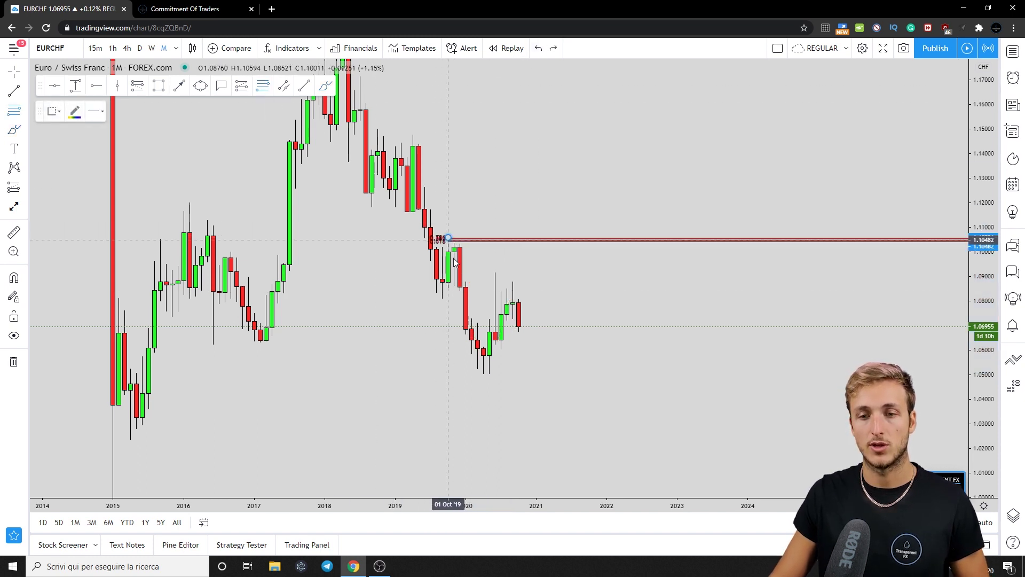
pyautogui.click(488, 373)
pyautogui.click(571, 367)
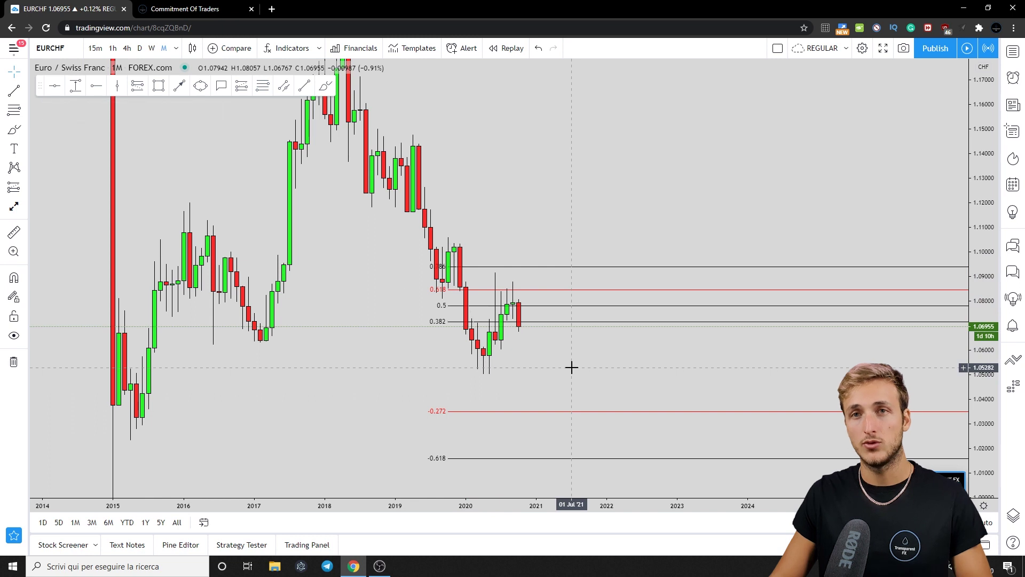
# - Circle and underline the 2020 candle highs at the 0.618 retracement level with the brush, and undo the strokes
pyautogui.click(325, 85)
pyautogui.moveTo(483, 294)
pyautogui.mouseDown()
pyautogui.moveTo(516, 285)
pyautogui.moveTo(517, 294)
pyautogui.moveTo(512, 283)
pyautogui.moveTo(496, 289)
pyautogui.mouseUp()
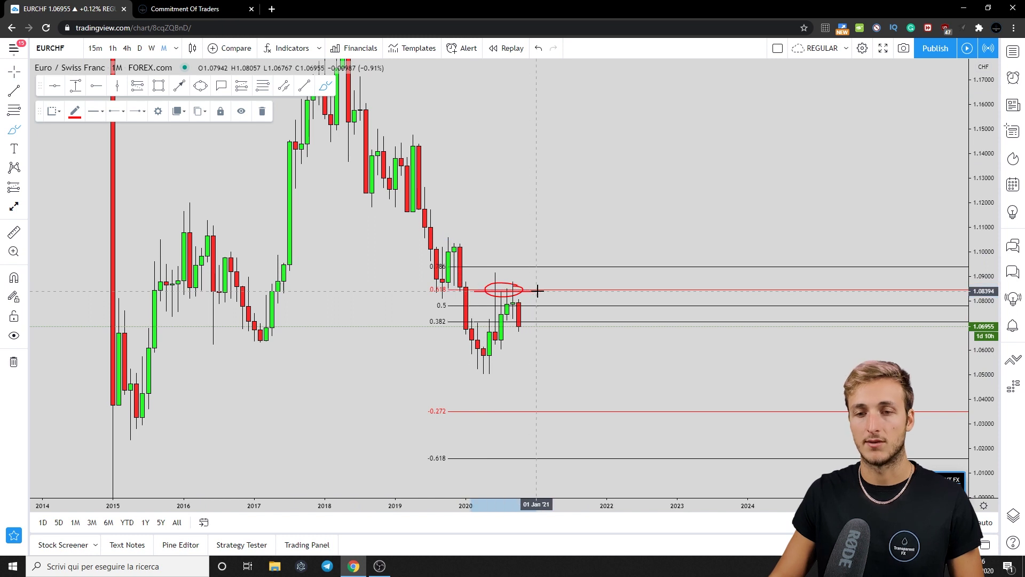
pyautogui.click(538, 48)
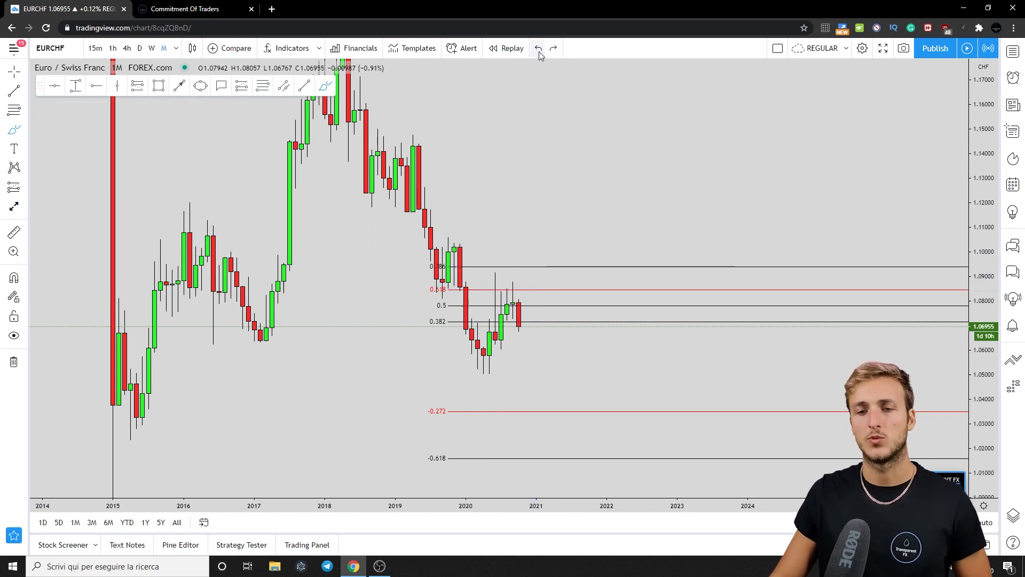
# - Circle the highs at the 0.618 level, brush a projected fall to about 1.044 in January 2021, and undo both
pyautogui.moveTo(503, 295); pyautogui.dragTo(501, 293)
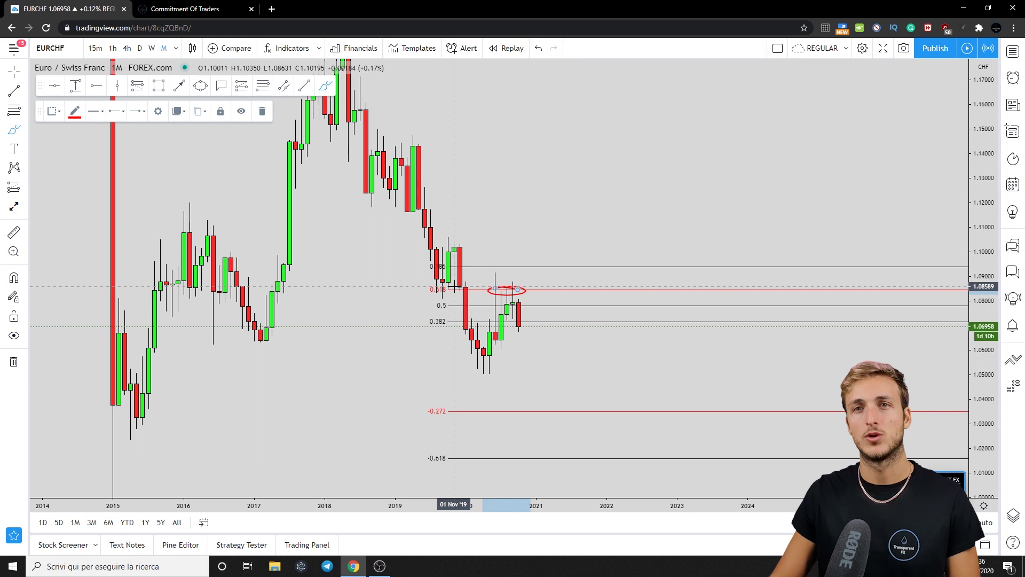
pyautogui.moveTo(509, 289); pyautogui.dragTo(536, 387)
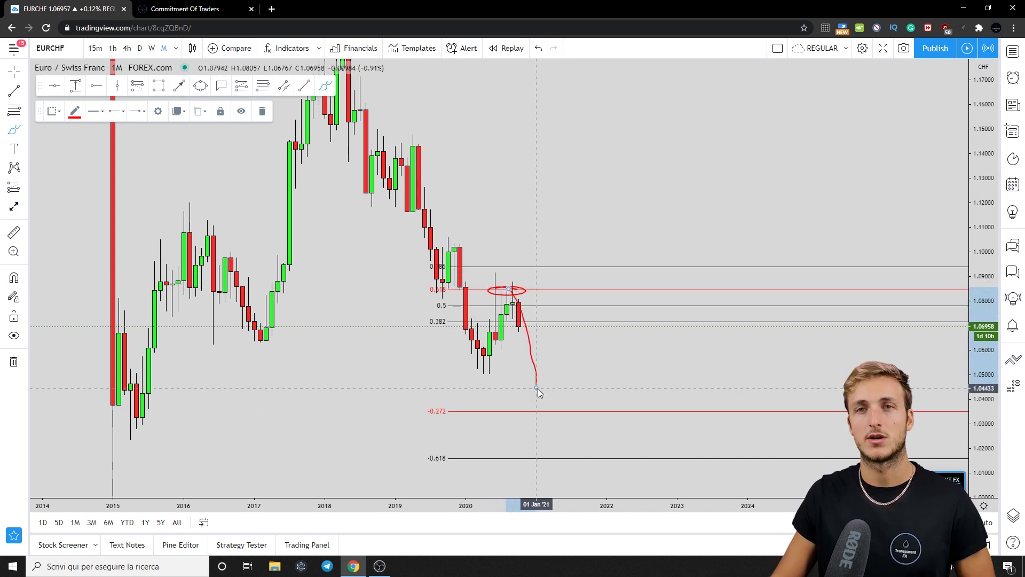
pyautogui.click(540, 51)
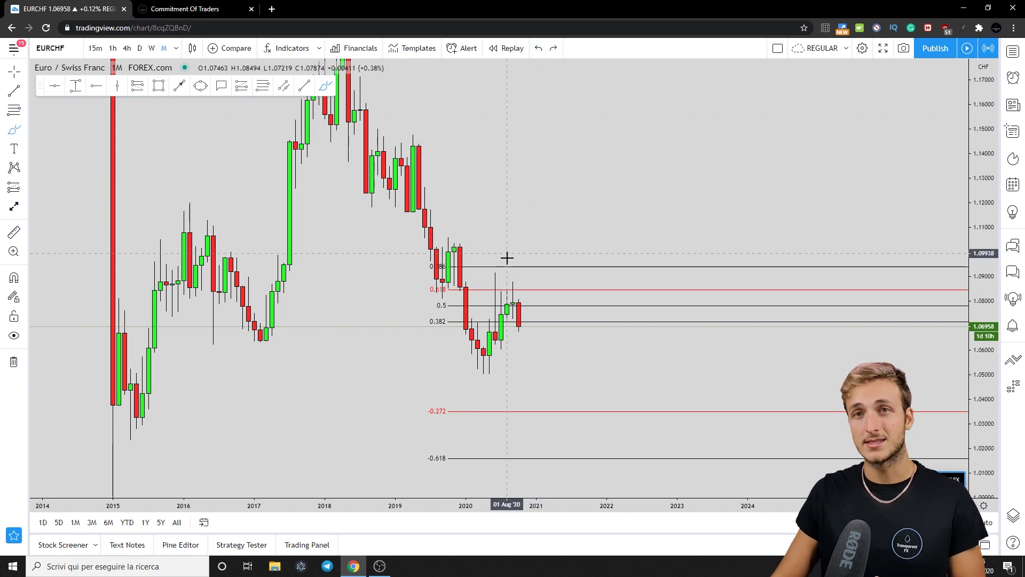
# - Circle the 0.618 reaction again, brush a shorter drop from it to about 1.066, and undo both strokes
pyautogui.moveTo(523, 290)
pyautogui.mouseDown()
pyautogui.moveTo(487, 280)
pyautogui.moveTo(520, 283)
pyautogui.mouseUp()
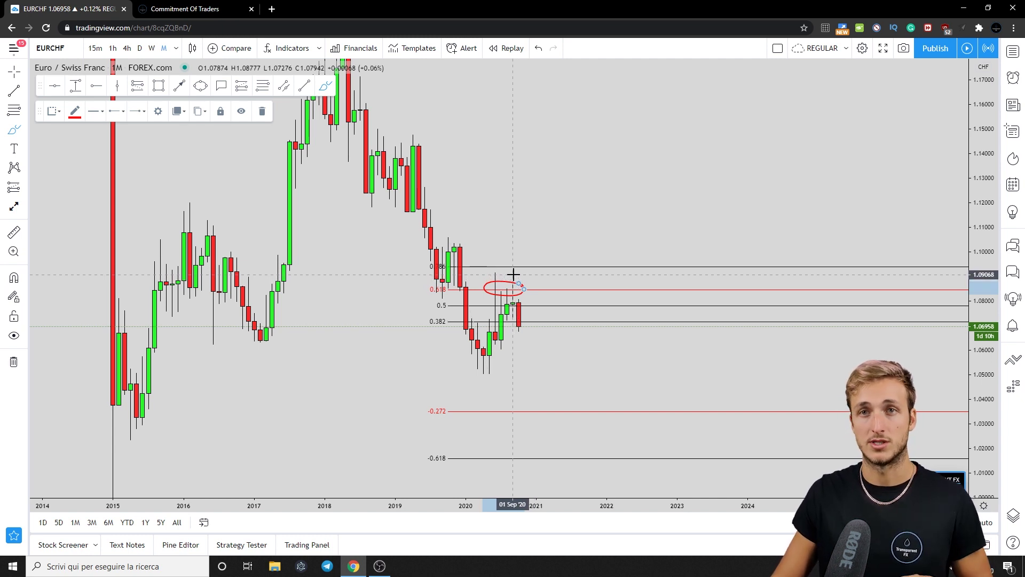
pyautogui.moveTo(514, 286); pyautogui.dragTo(536, 335)
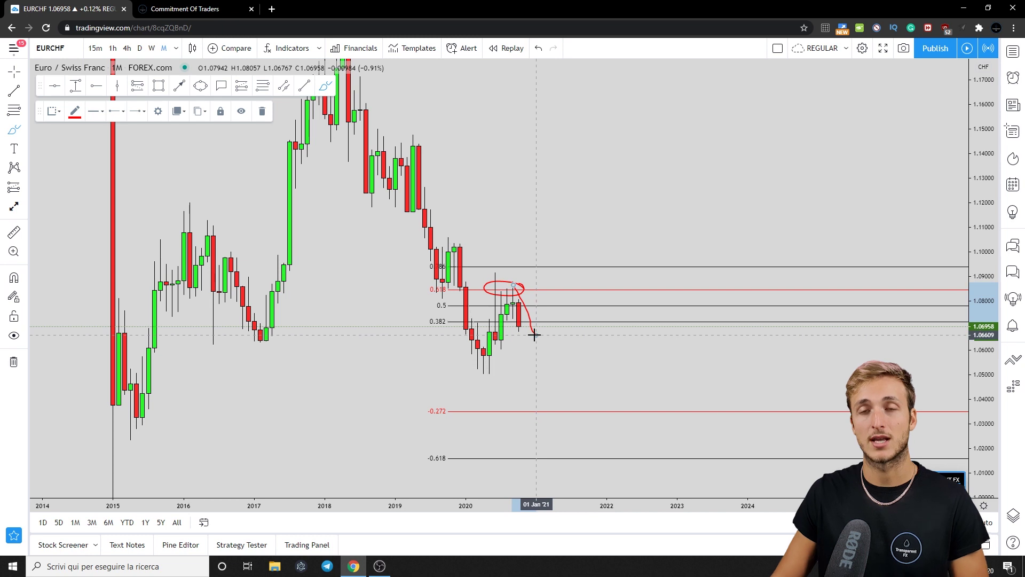
pyautogui.click(540, 53)
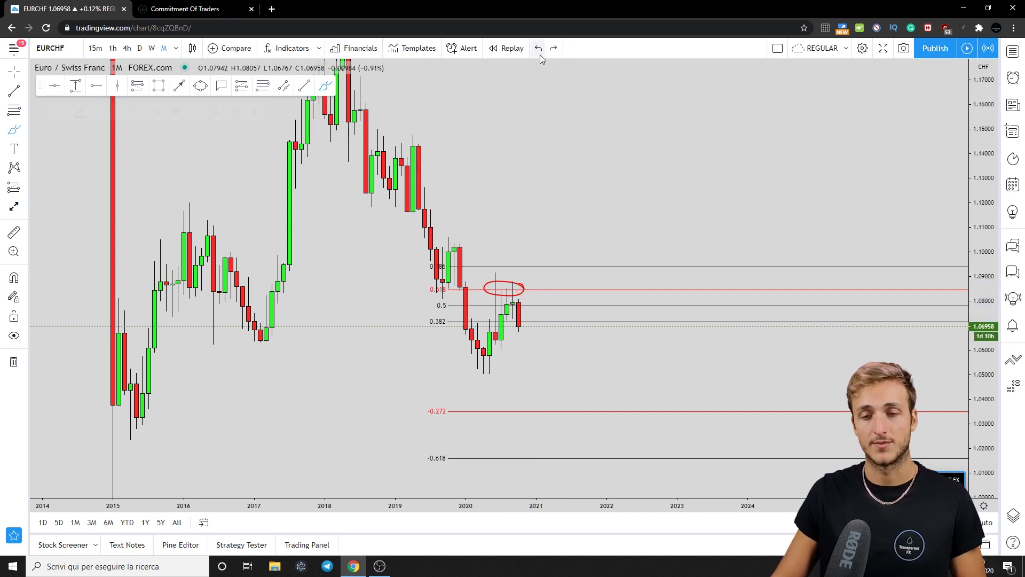
# - Draw a rectangle around the 0.618 level from about 1.0872 to 1.0815, spanning July 2019 to August 2021
pyautogui.click(159, 86)
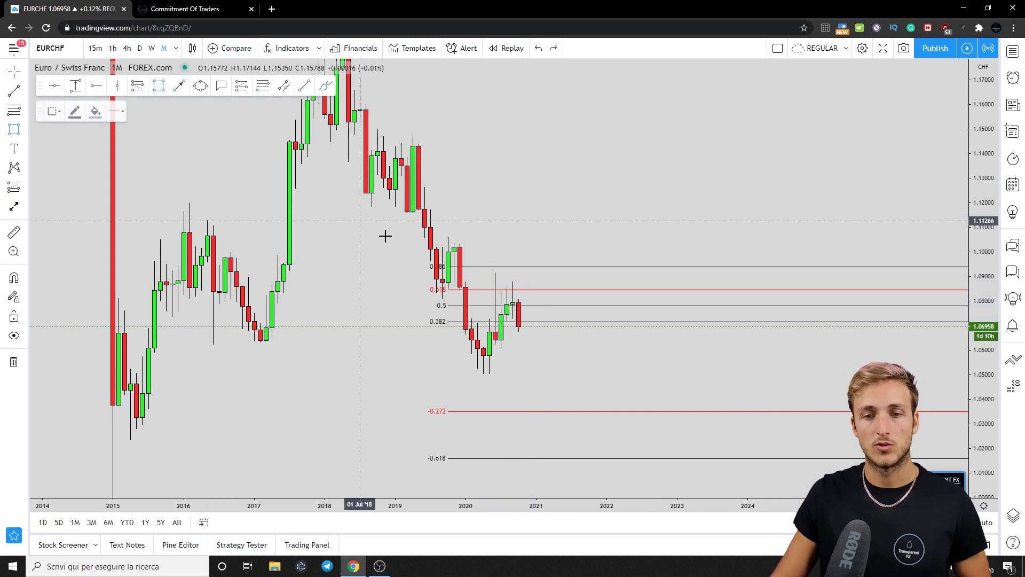
pyautogui.moveTo(430, 283); pyautogui.dragTo(577, 296)
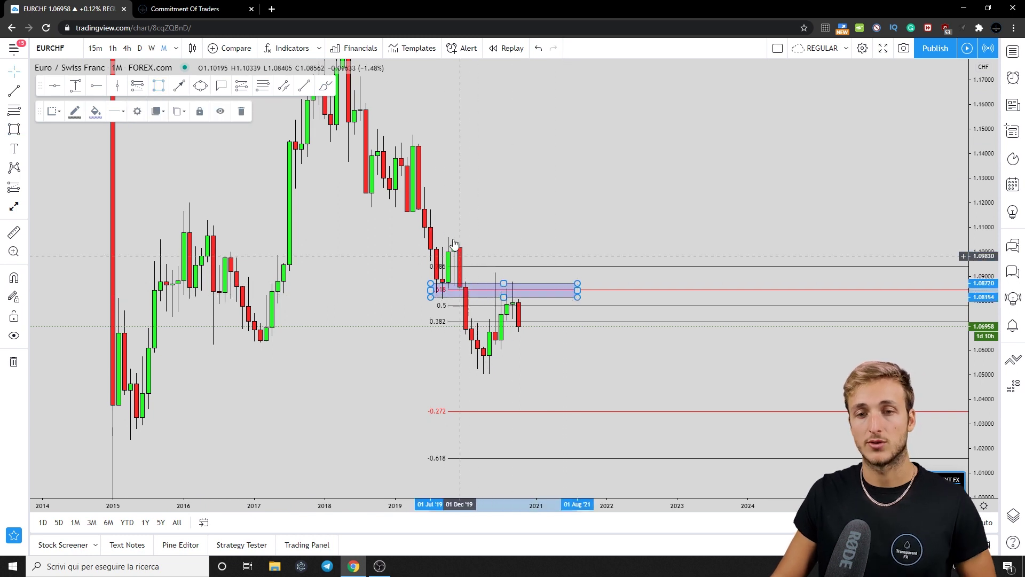
# - Brush over the 2019–2020 downtrend and the pullback into the rectangle, undo the pullback marking, and sketch the rejection downward
pyautogui.click(326, 86)
pyautogui.moveTo(418, 133)
pyautogui.mouseDown()
pyautogui.moveTo(442, 298)
pyautogui.moveTo(454, 239)
pyautogui.moveTo(477, 371)
pyautogui.mouseUp()
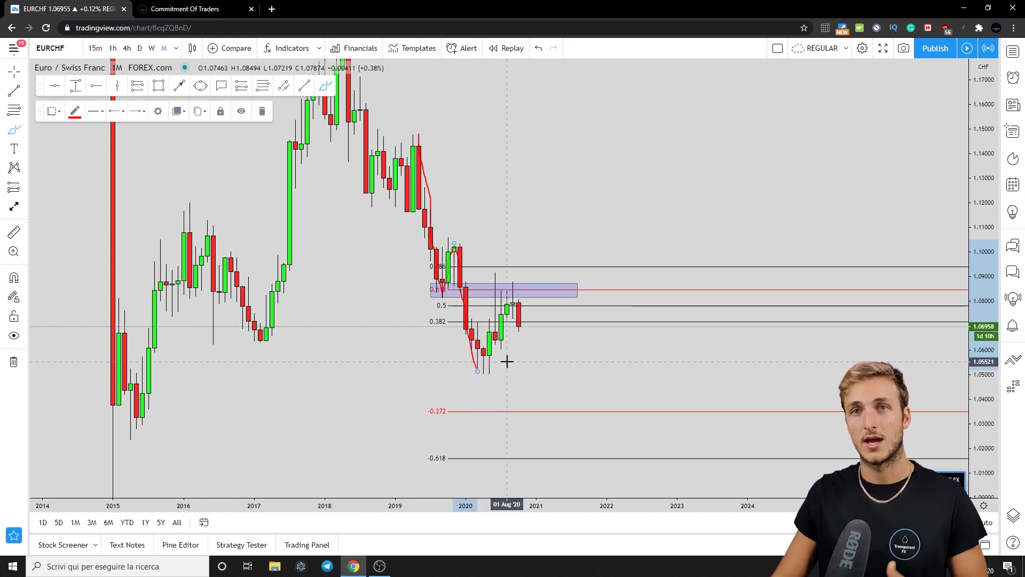
pyautogui.moveTo(479, 374)
pyautogui.mouseDown()
pyautogui.moveTo(522, 291)
pyautogui.moveTo(488, 293)
pyautogui.moveTo(522, 292)
pyautogui.moveTo(495, 295)
pyautogui.mouseUp()
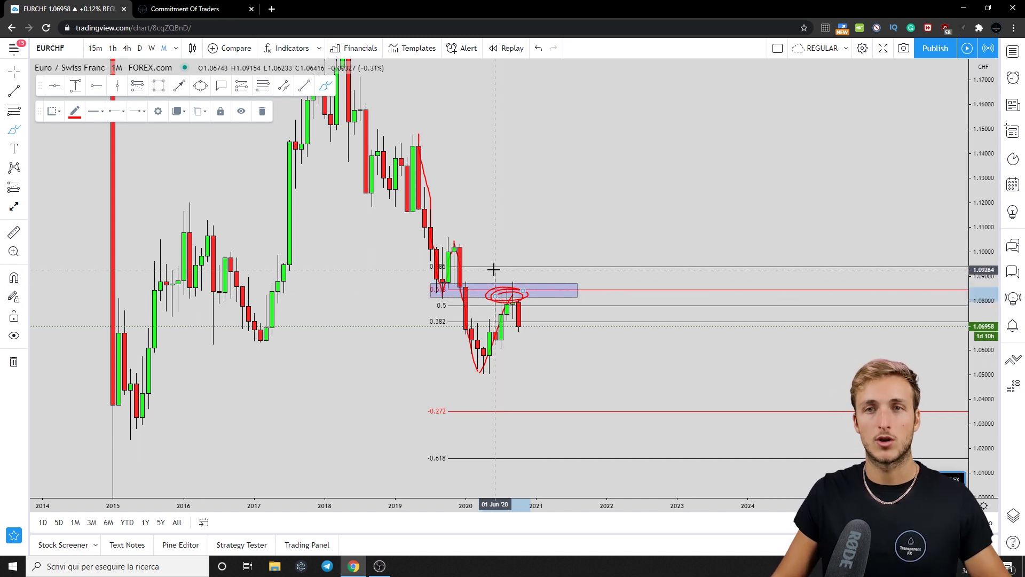
pyautogui.click(537, 49)
pyautogui.moveTo(520, 288); pyautogui.dragTo(530, 325)
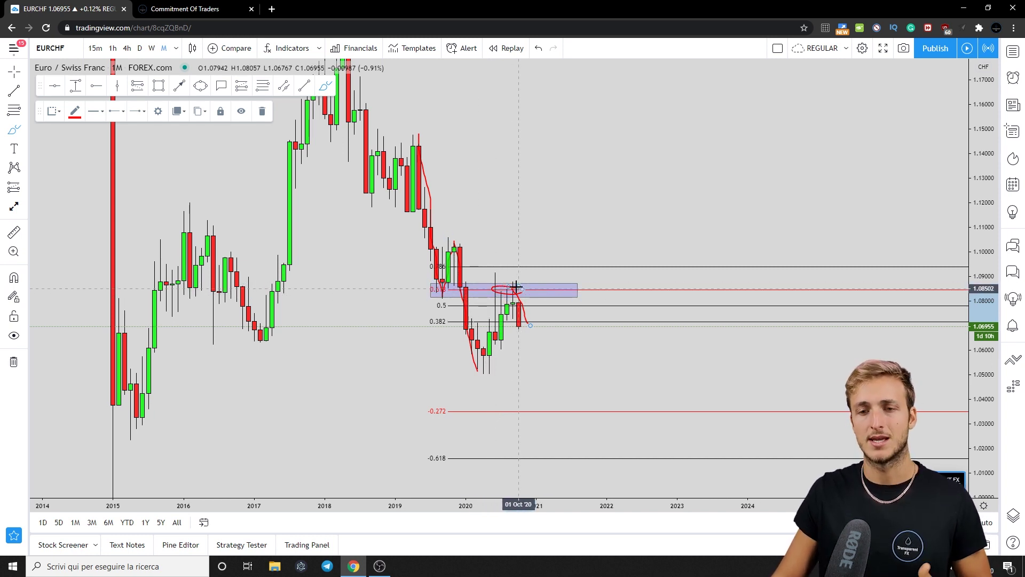
# - Undo all brush strokes, the rectangle and the Fibonacci retracement on the monthly chart
pyautogui.click(539, 48)
pyautogui.click(538, 48)
pyautogui.click(538, 48)
pyautogui.click(539, 48)
pyautogui.click(538, 48)
pyautogui.click(538, 51)
pyautogui.click(538, 51)
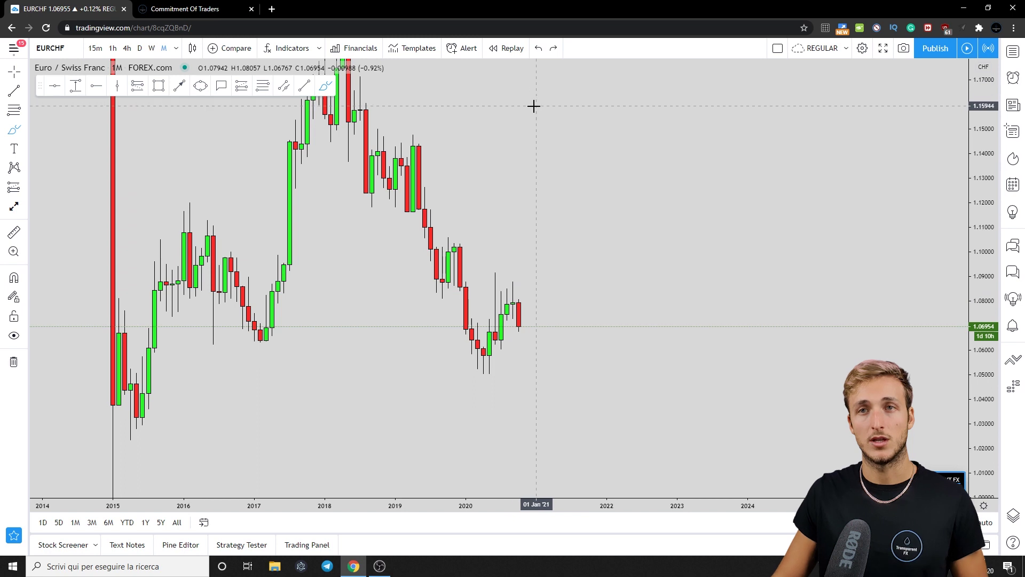
# - On the weekly timeframe, brush the rounded top from July to November 2020, and undo the strokes
pyautogui.click(152, 48)
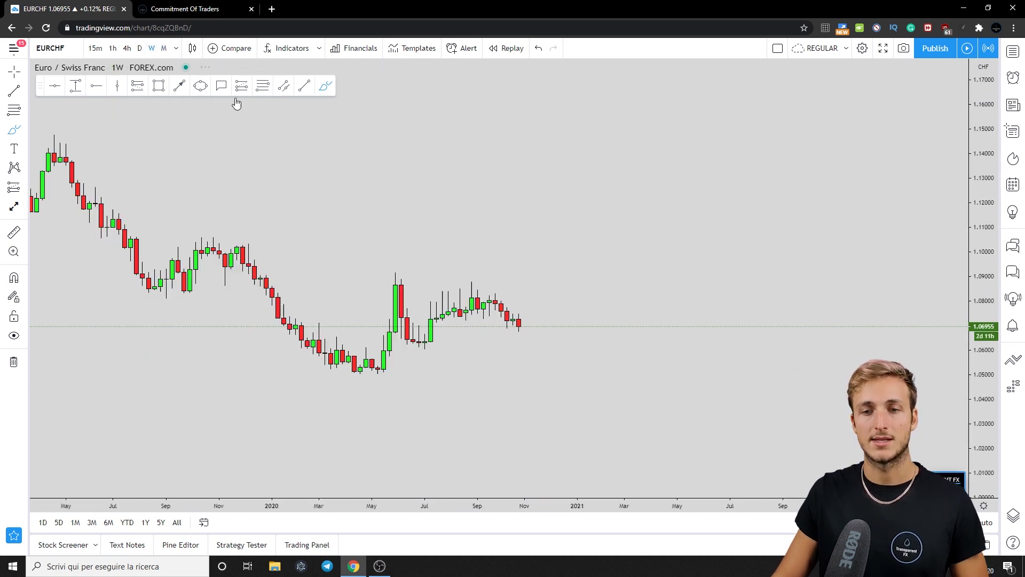
pyautogui.moveTo(962, 438); pyautogui.dragTo(313, 111)
pyautogui.click(305, 85)
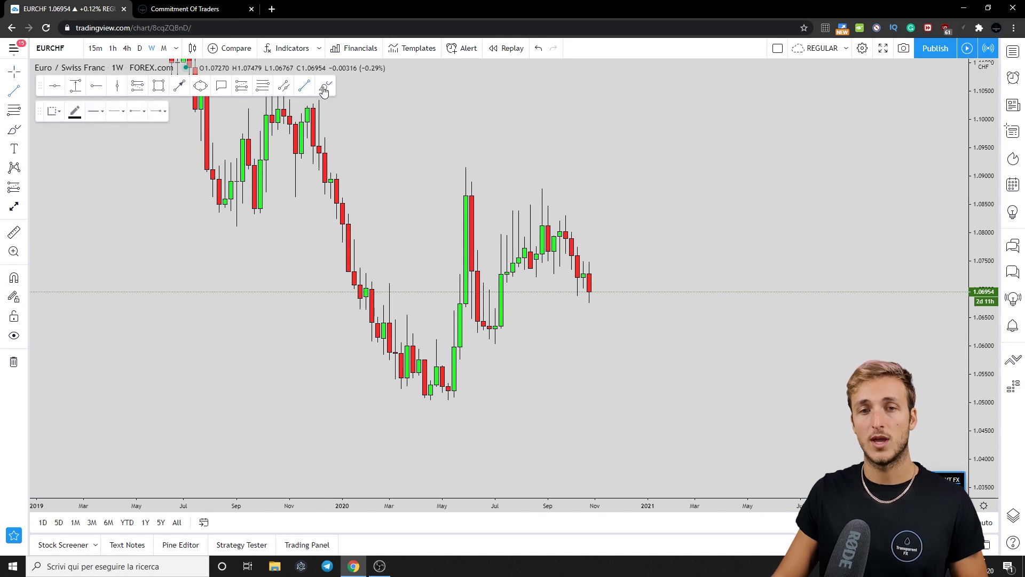
pyautogui.moveTo(500, 335); pyautogui.dragTo(515, 220)
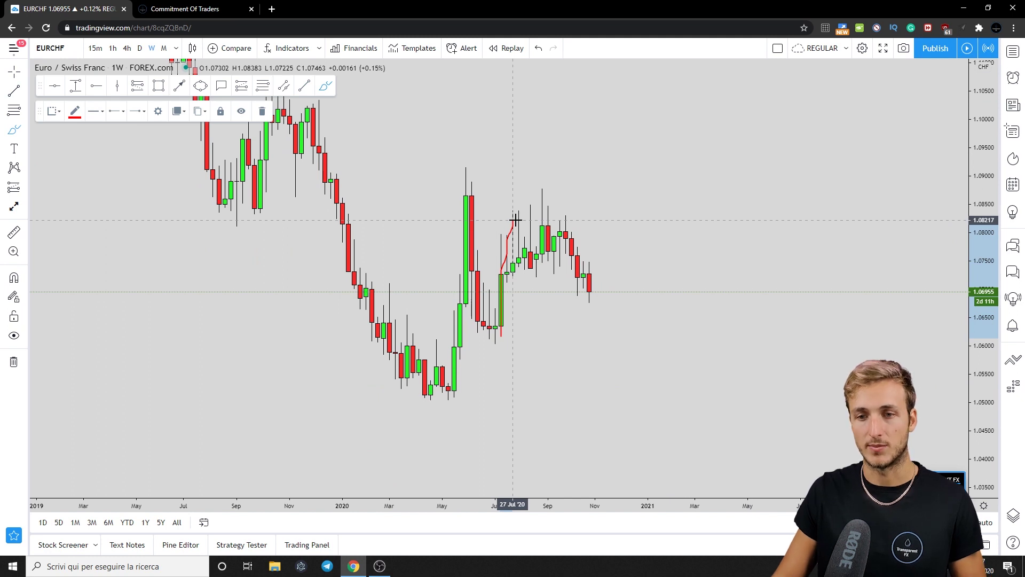
pyautogui.moveTo(516, 220)
pyautogui.mouseDown()
pyautogui.moveTo(531, 203)
pyautogui.moveTo(565, 215)
pyautogui.mouseUp()
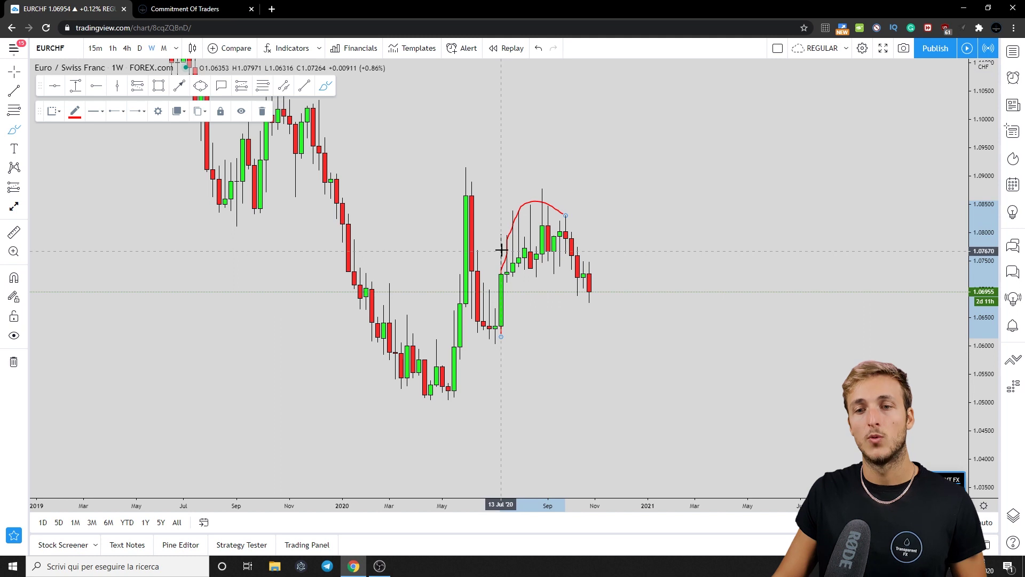
pyautogui.moveTo(562, 214); pyautogui.dragTo(600, 295)
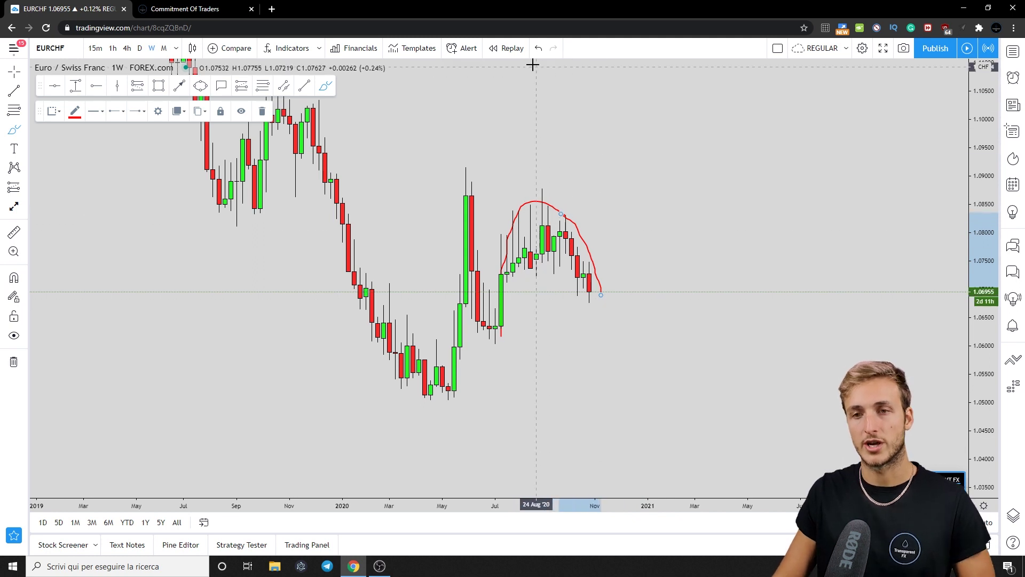
pyautogui.click(537, 49)
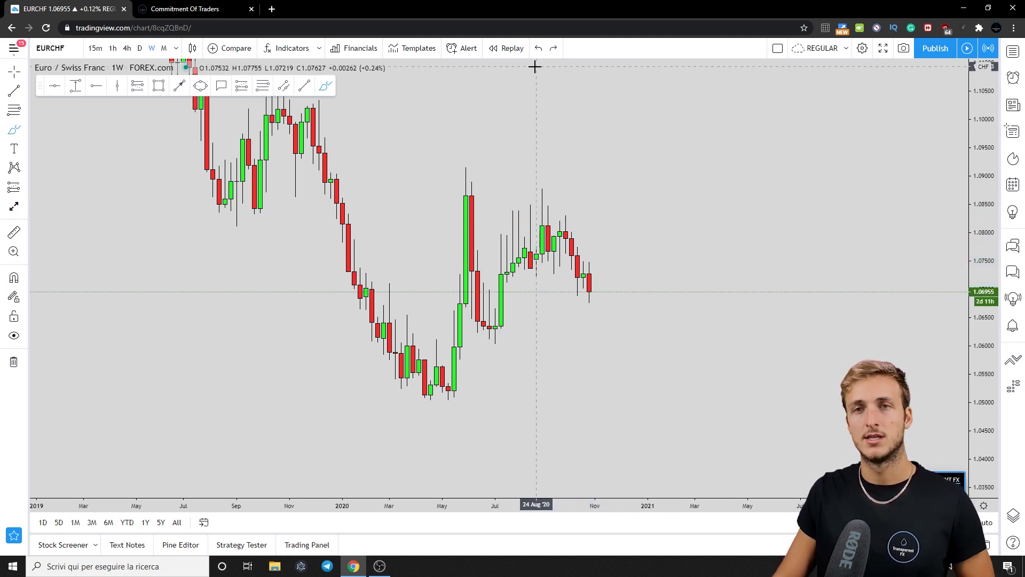
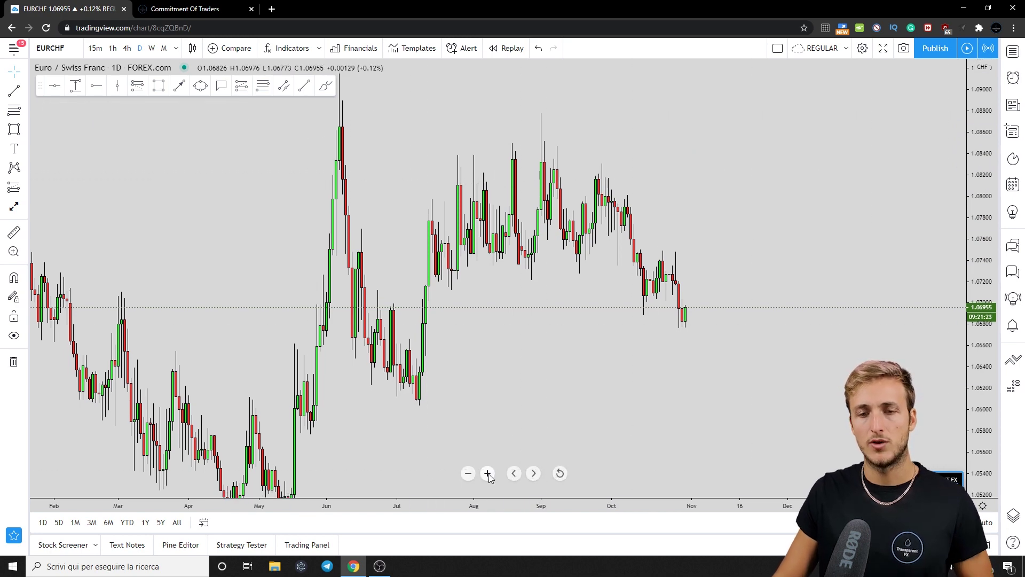
# - Circle the late July 2020 lows at about 1.073 on the daily chart with the brush
pyautogui.rightClick(568, 305)
pyautogui.click(587, 312)
pyautogui.click(326, 85)
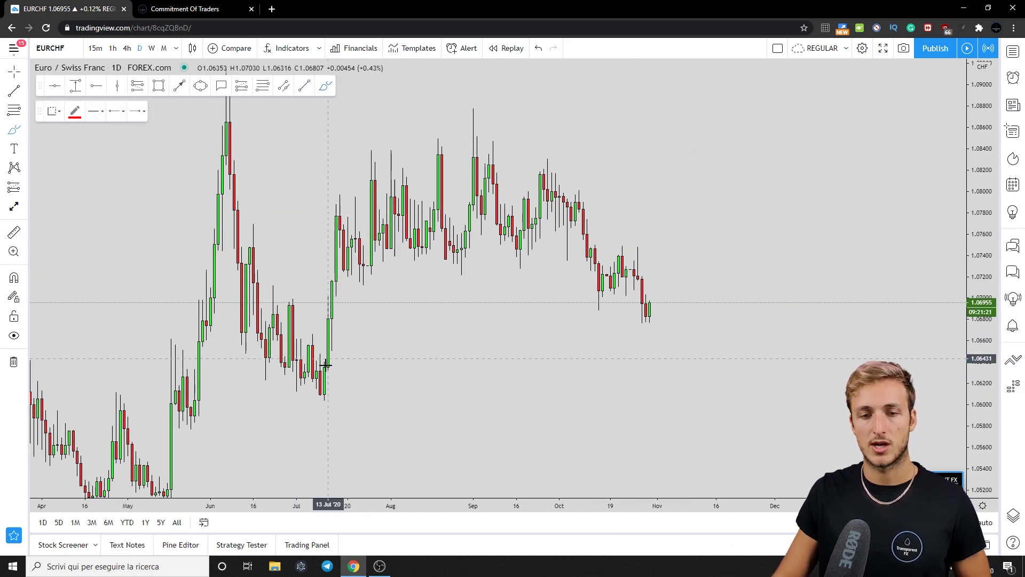
pyautogui.moveTo(367, 263)
pyautogui.mouseDown()
pyautogui.moveTo(376, 274)
pyautogui.moveTo(369, 265)
pyautogui.mouseUp()
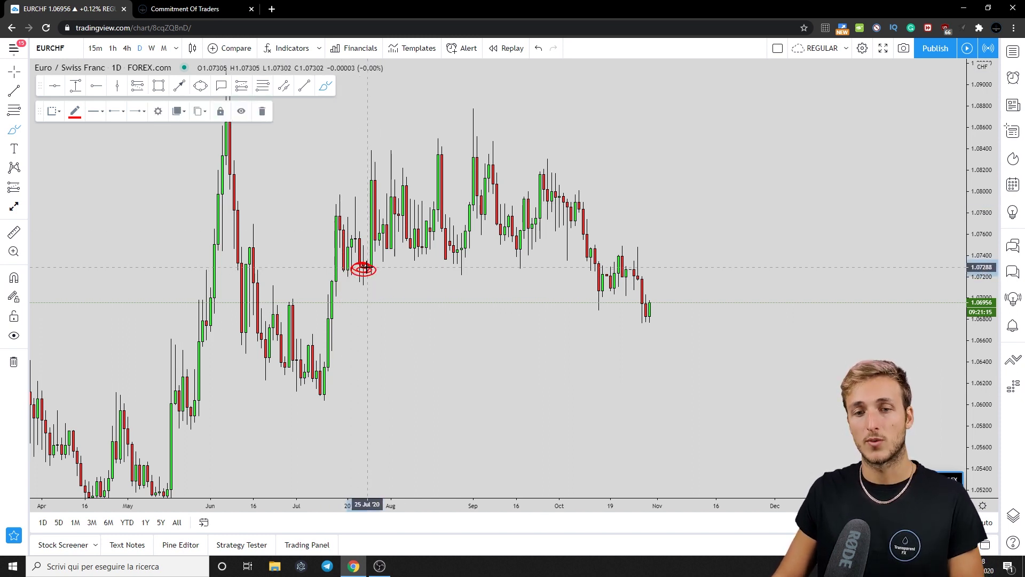
# - Brush the late July upswing and the swings leading to the high at about 1.082, and undo these strokes
pyautogui.moveTo(367, 267); pyautogui.dragTo(371, 171)
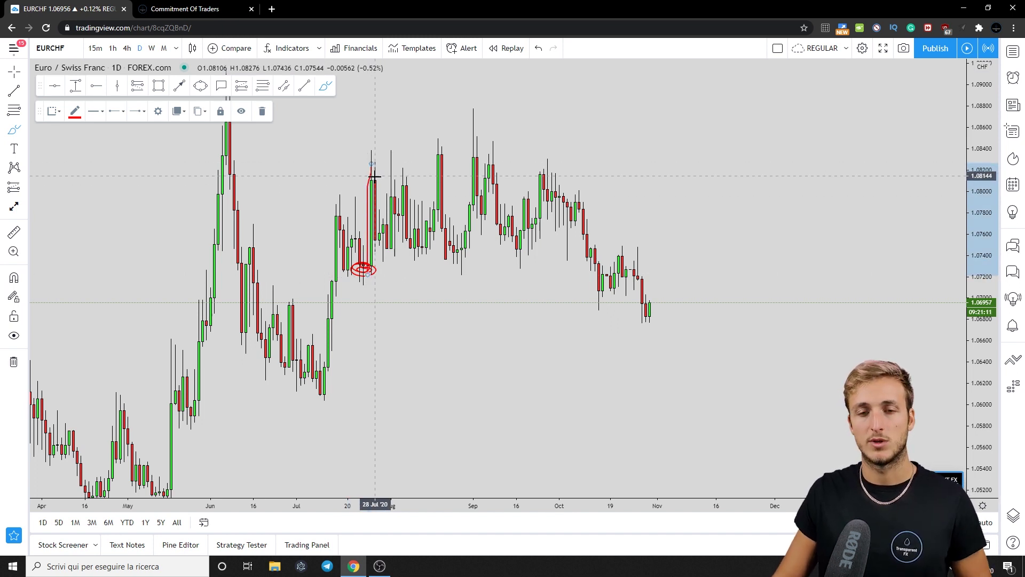
pyautogui.moveTo(337, 190)
pyautogui.mouseDown()
pyautogui.moveTo(342, 281)
pyautogui.moveTo(353, 202)
pyautogui.moveTo(362, 264)
pyautogui.moveTo(374, 160)
pyautogui.moveTo(371, 172)
pyautogui.mouseUp()
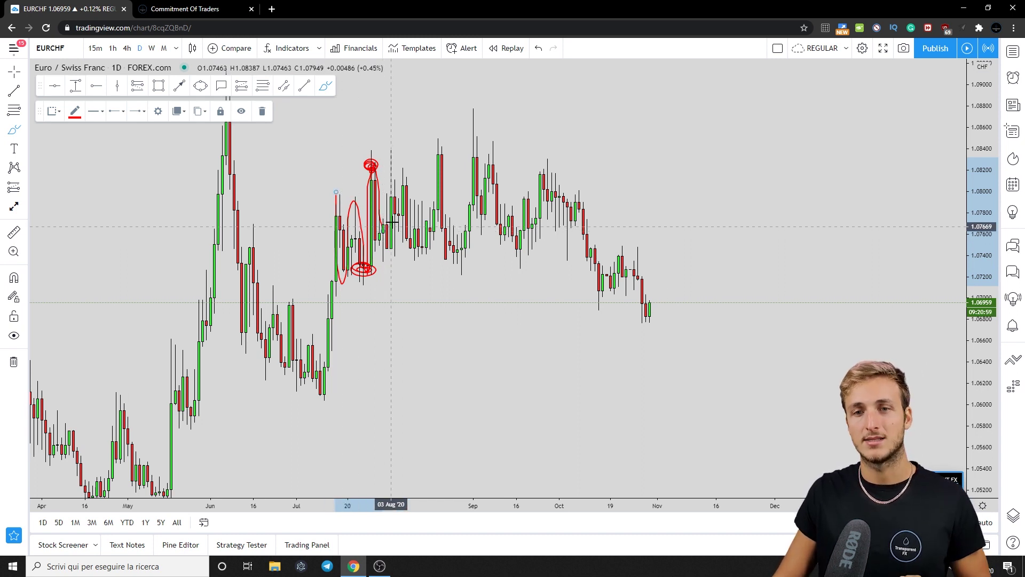
pyautogui.click(538, 49)
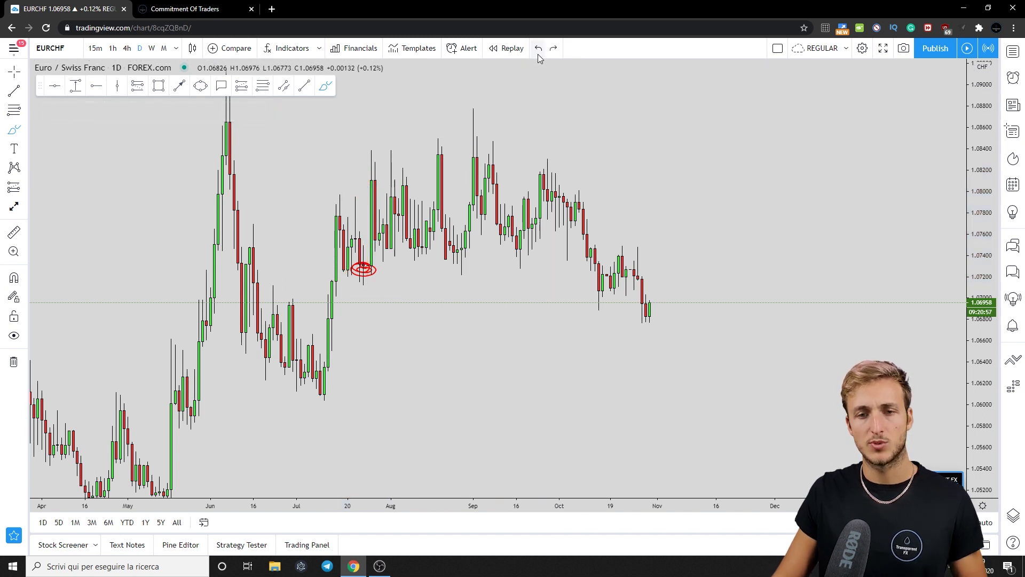
# - Undo the late July circle, brush the late August to early September swings on the daily chart, and undo these strokes
pyautogui.click(538, 49)
pyautogui.moveTo(442, 137); pyautogui.dragTo(450, 226)
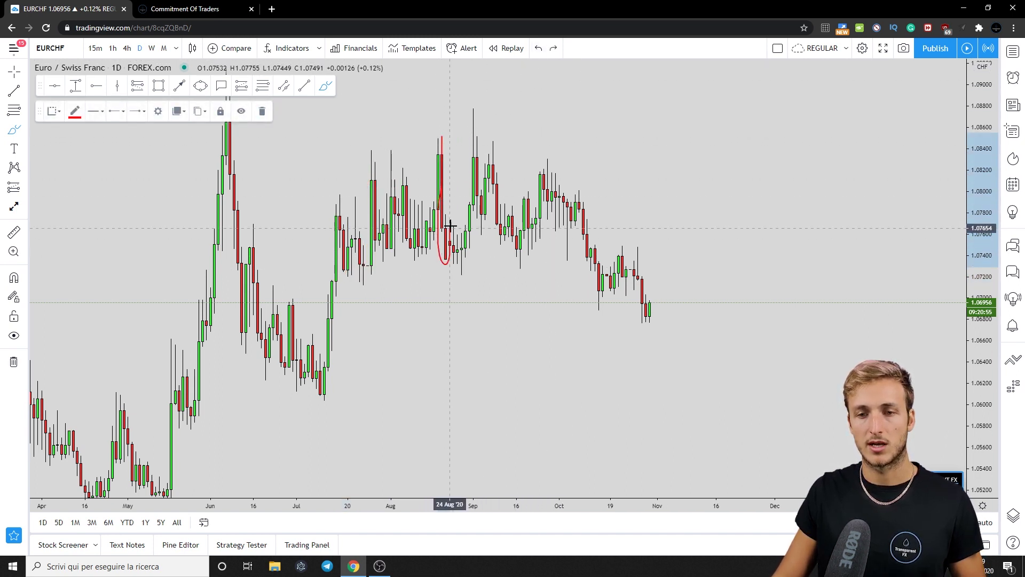
pyautogui.moveTo(460, 264)
pyautogui.mouseDown()
pyautogui.moveTo(468, 153)
pyautogui.moveTo(479, 144)
pyautogui.moveTo(492, 221)
pyautogui.moveTo(451, 223)
pyautogui.mouseUp()
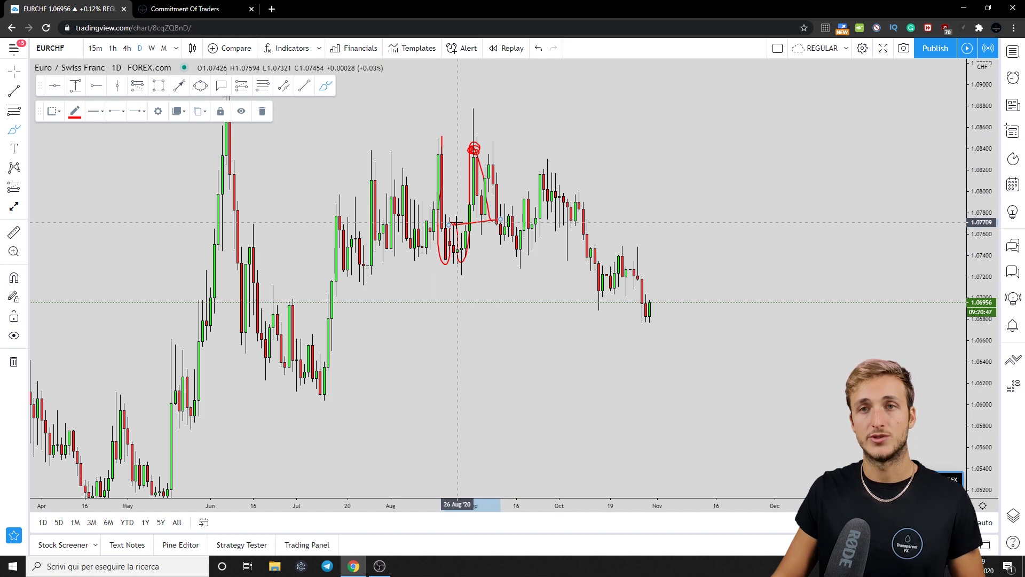
pyautogui.click(537, 48)
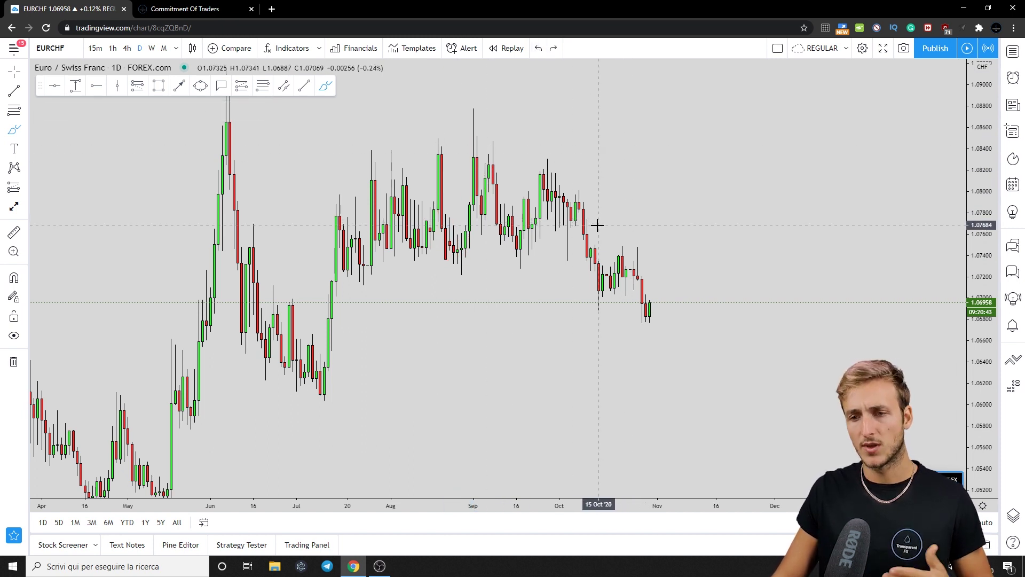
# - Brush the October decline from about 1.080 to about 1.070 on the daily chart, and delete the stroke
pyautogui.moveTo(981, 369); pyautogui.dragTo(980, 353)
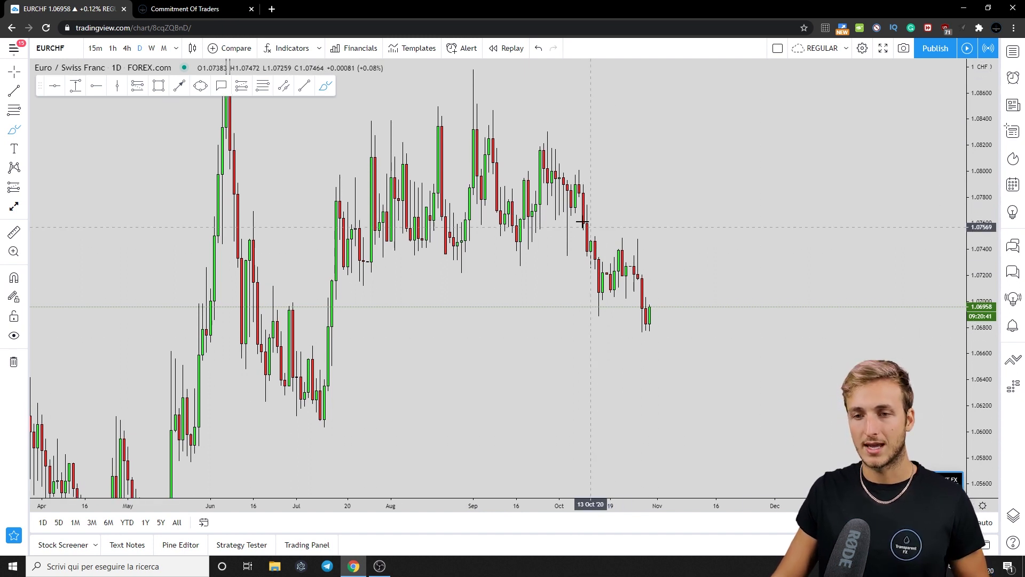
pyautogui.moveTo(582, 172); pyautogui.dragTo(591, 302)
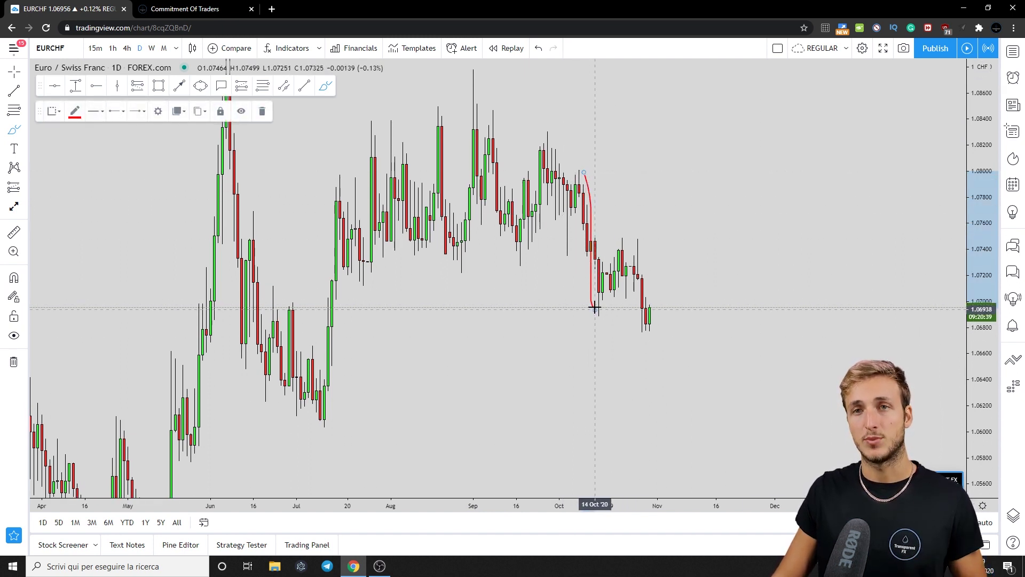
pyautogui.click(262, 111)
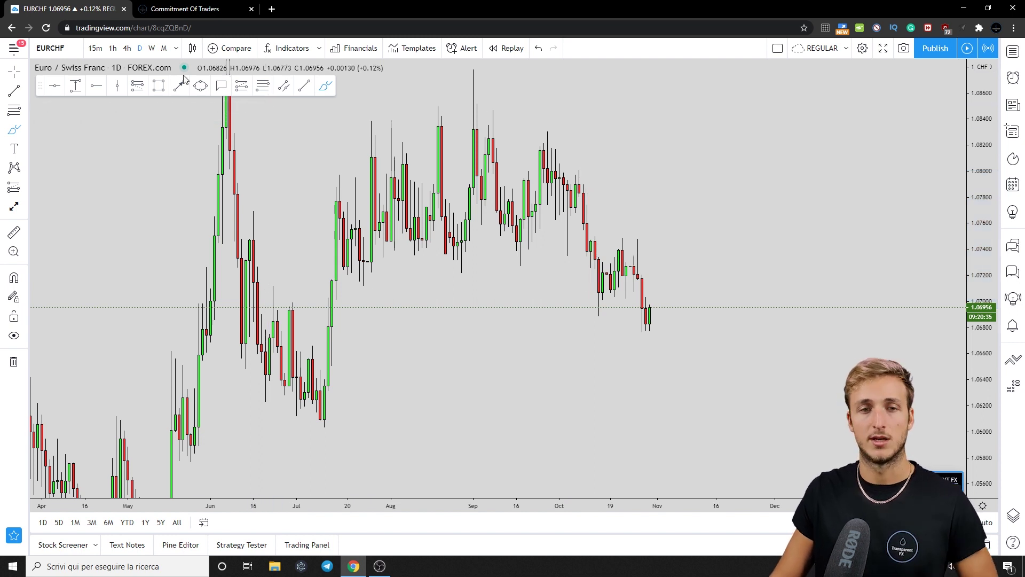
# - Draw a rectangle from 9 October to 3 November 2020 between about 1.0739 and 1.0747
pyautogui.click(159, 86)
pyautogui.moveTo(583, 250); pyautogui.dragTo(665, 241)
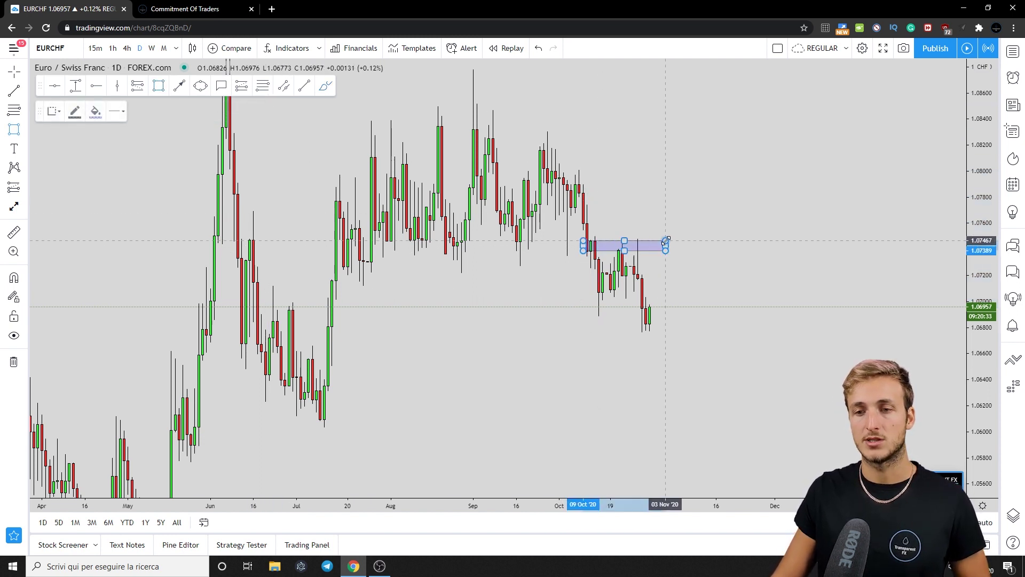
pyautogui.click(727, 287)
pyautogui.moveTo(683, 290); pyautogui.dragTo(584, 293)
# - Brush the October pullback into the rectangle, circle the rejection and trace the drop to about 1.068, and undo the strokes
pyautogui.click(326, 86)
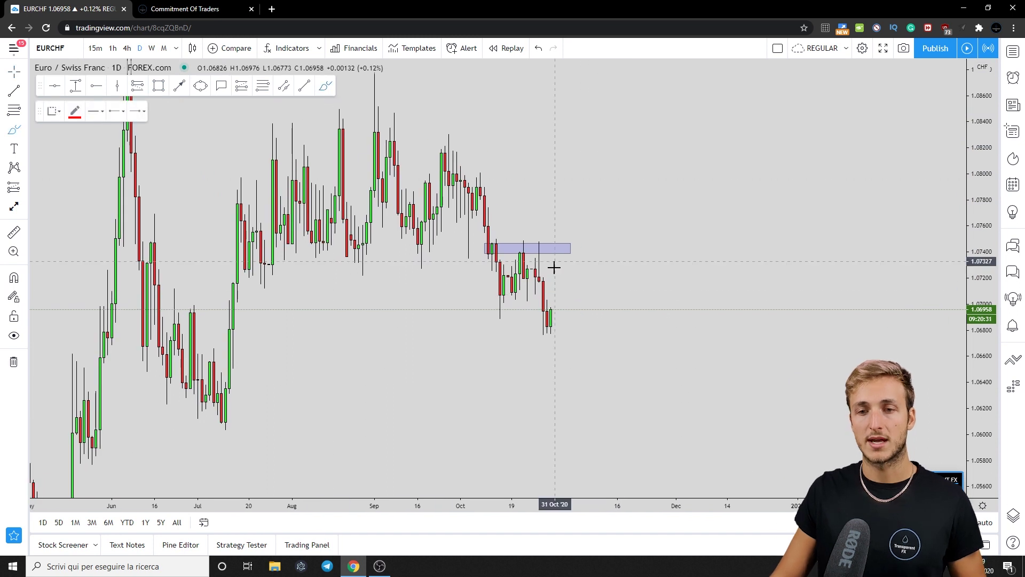
pyautogui.moveTo(499, 307)
pyautogui.mouseDown()
pyautogui.moveTo(515, 243)
pyautogui.moveTo(532, 249)
pyautogui.moveTo(548, 330)
pyautogui.mouseUp()
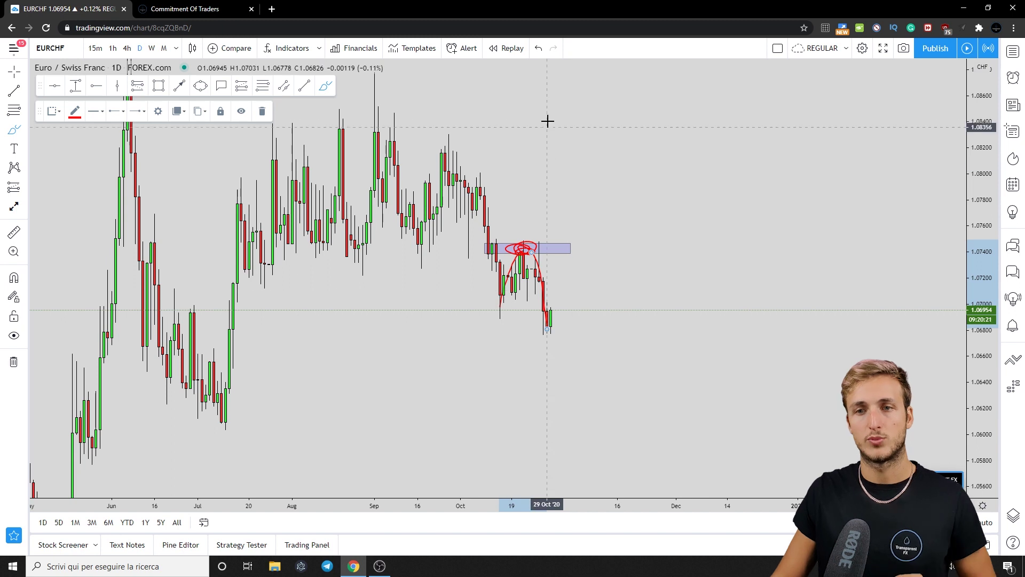
pyautogui.click(538, 51)
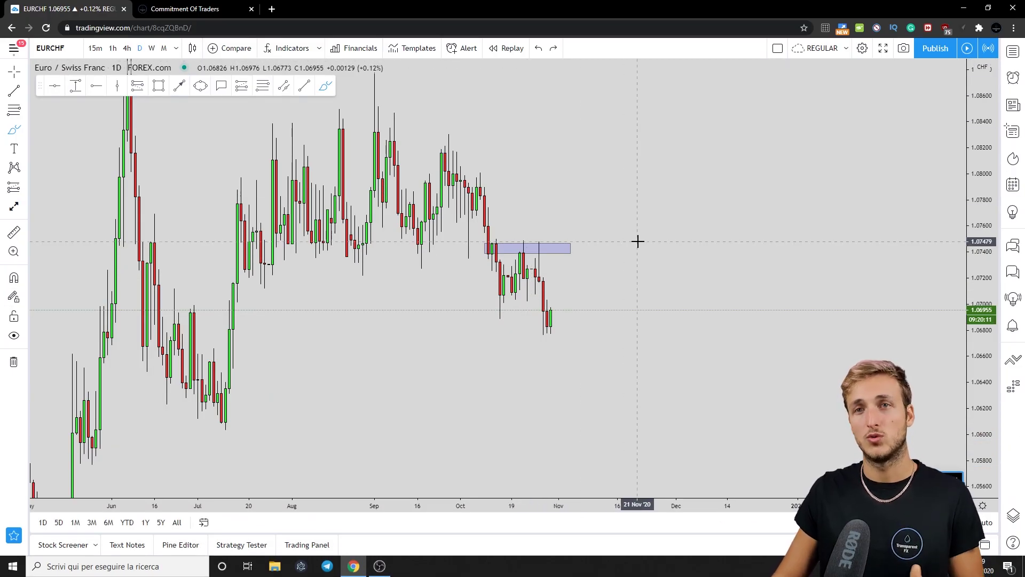
# - Delete the rectangle drawn over the October highs near 1.074
pyautogui.moveTo(585, 405); pyautogui.dragTo(590, 412)
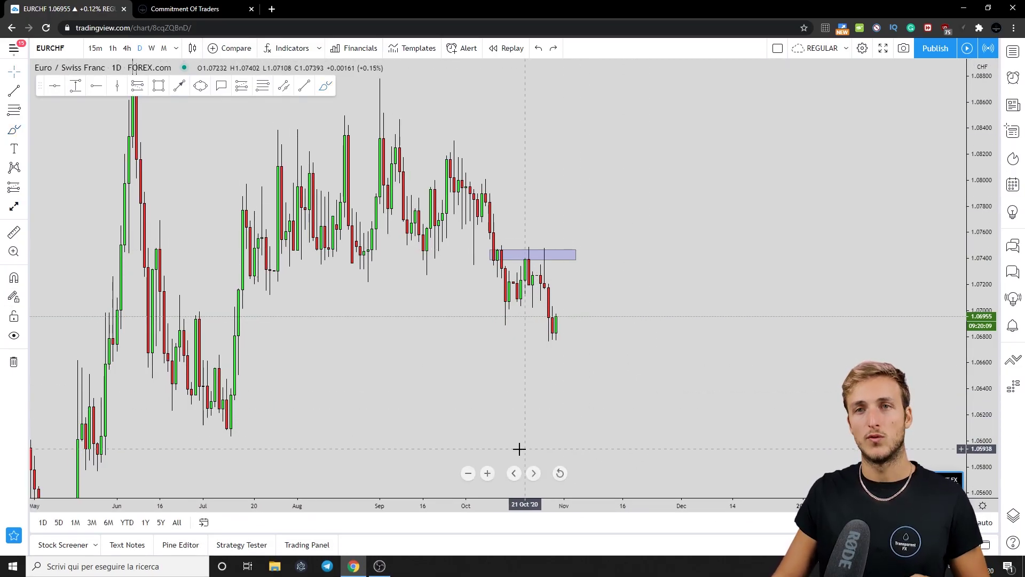
pyautogui.click(488, 473)
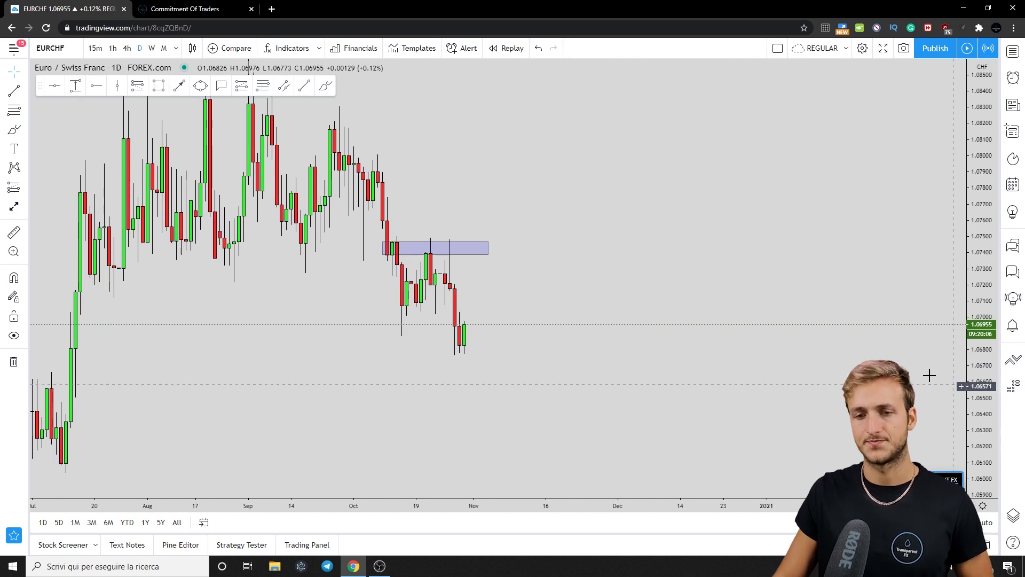
pyautogui.click(558, 244)
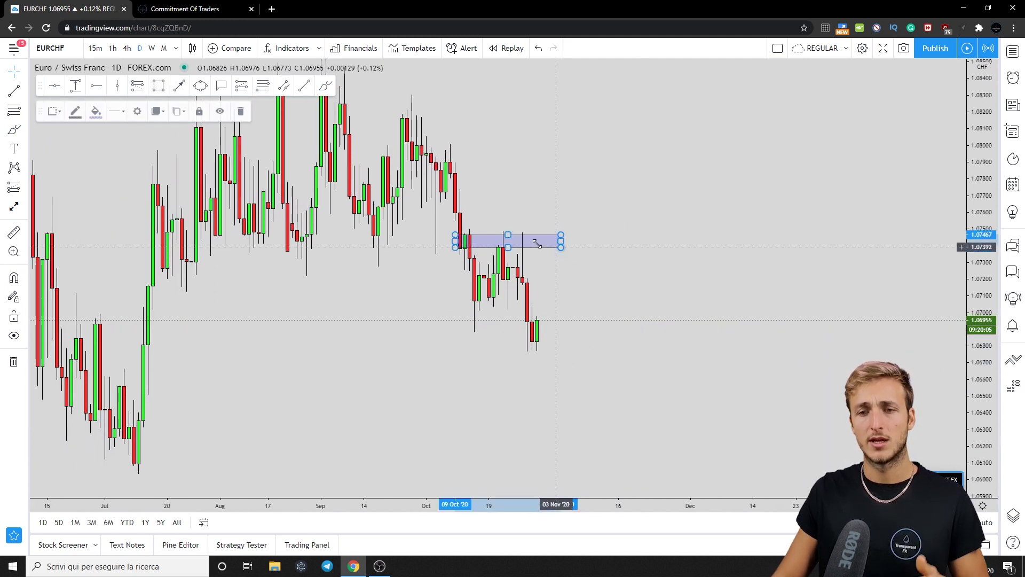
pyautogui.click(249, 109)
# - Brush the late October drop from the 27 October high at about 1.0748 to about 1.068, and delete the stroke
pyautogui.click(325, 86)
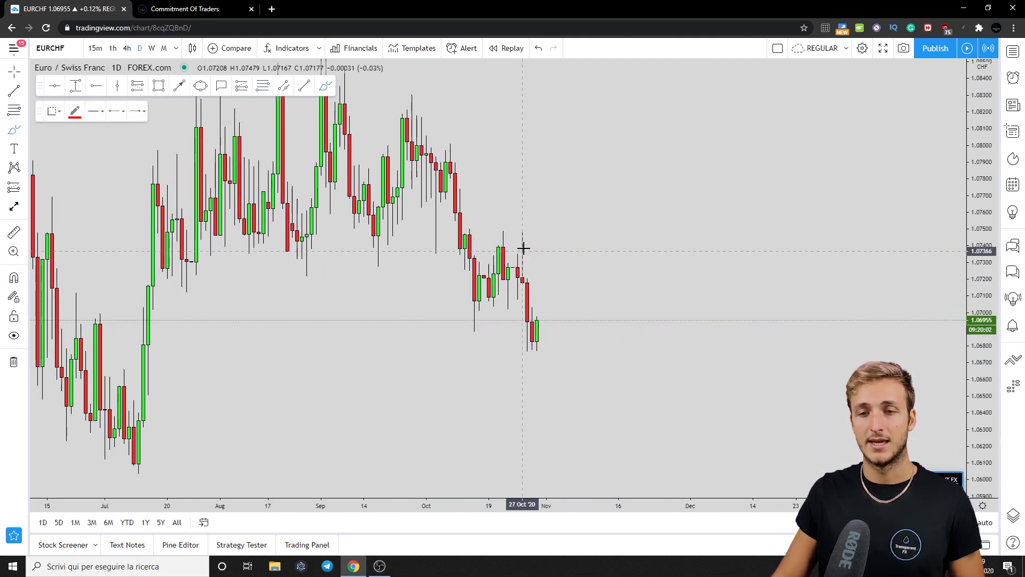
pyautogui.moveTo(523, 229); pyautogui.dragTo(537, 327)
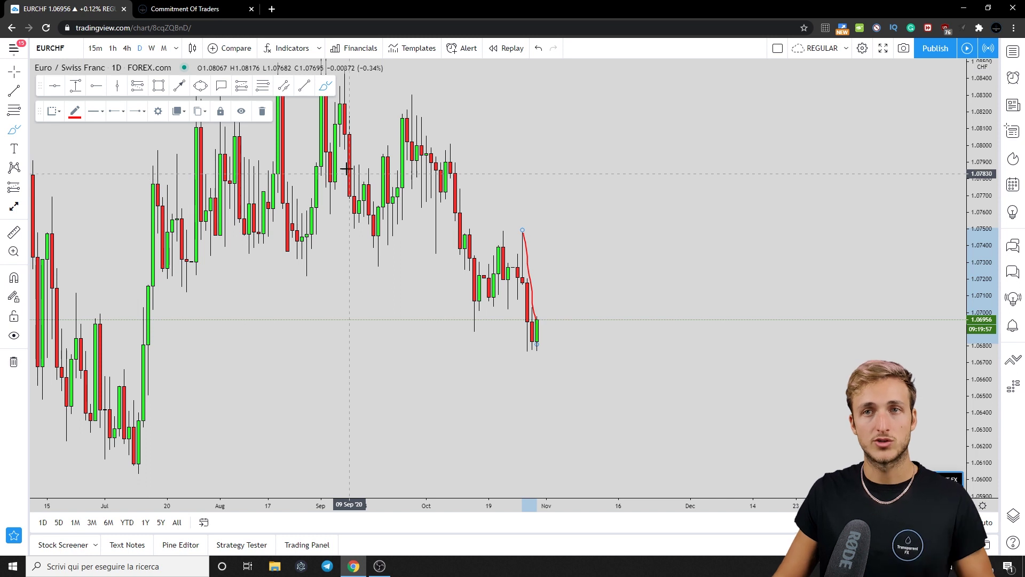
pyautogui.press('Delete')
# - Draw a rectangle over the mid-October lows from 13 October to 26 November 2020 between about 1.0705 and 1.0709
pyautogui.click(165, 87)
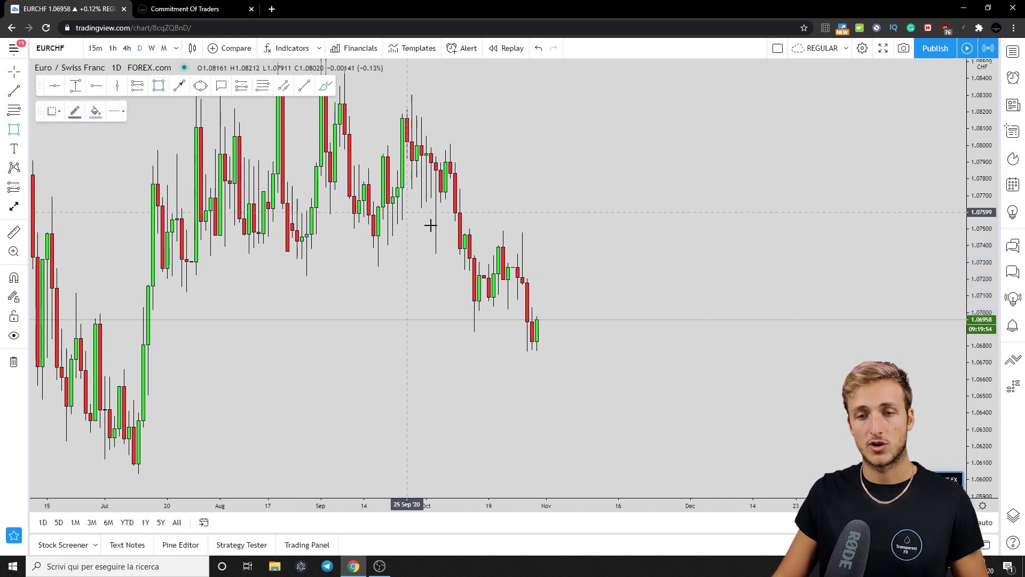
pyautogui.click(465, 301)
pyautogui.click(666, 300)
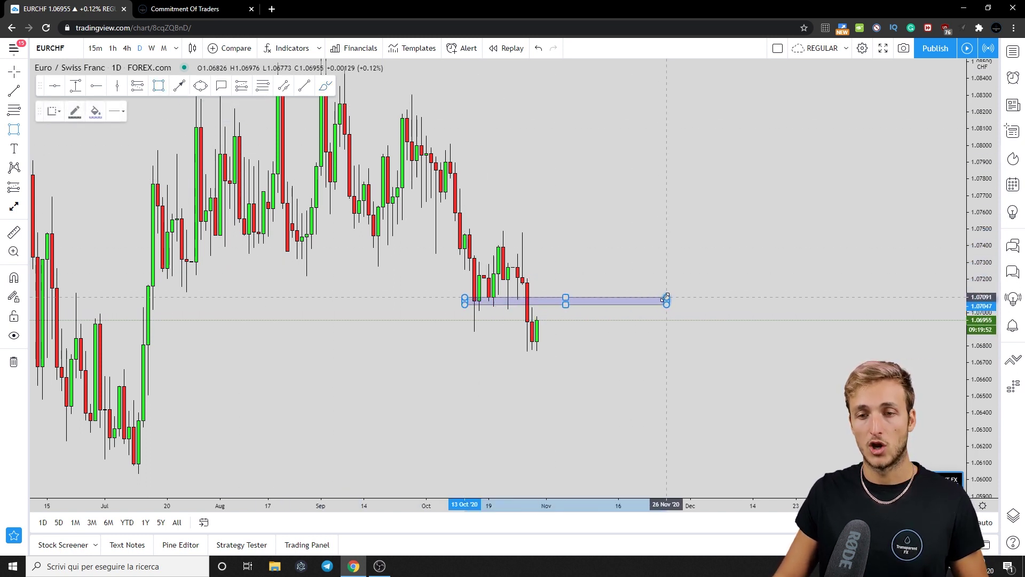
pyautogui.click(568, 313)
# - Circle the October touches of the rectangle and its possible early November retest with the brush, and undo these circles
pyautogui.click(325, 85)
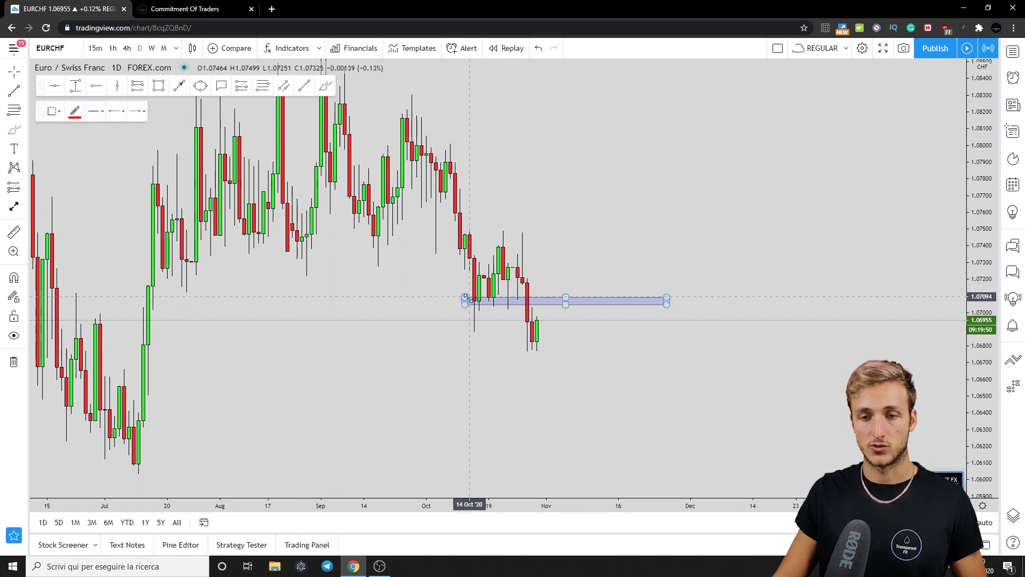
pyautogui.moveTo(479, 300); pyautogui.dragTo(519, 303)
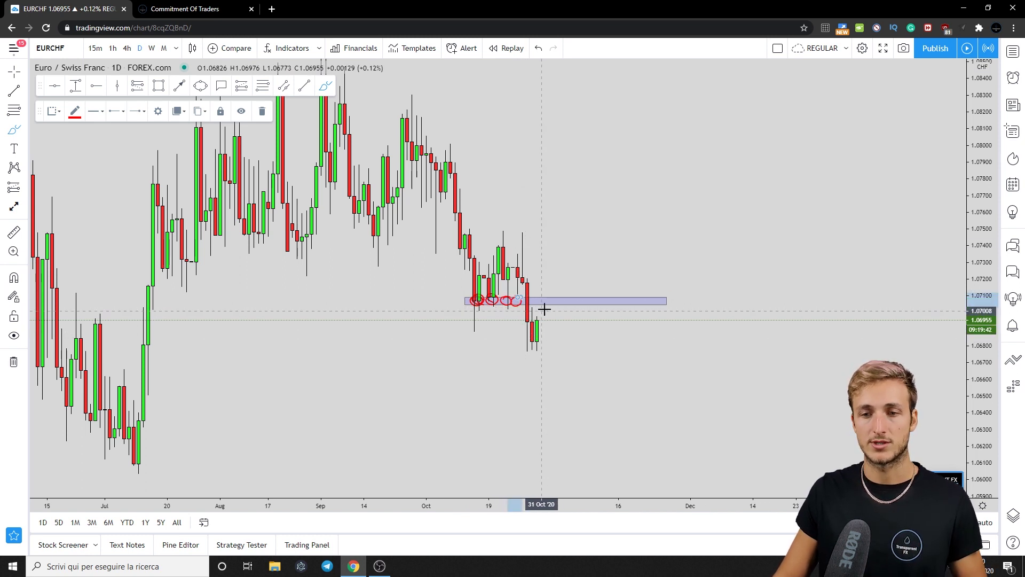
pyautogui.moveTo(542, 293); pyautogui.dragTo(545, 296)
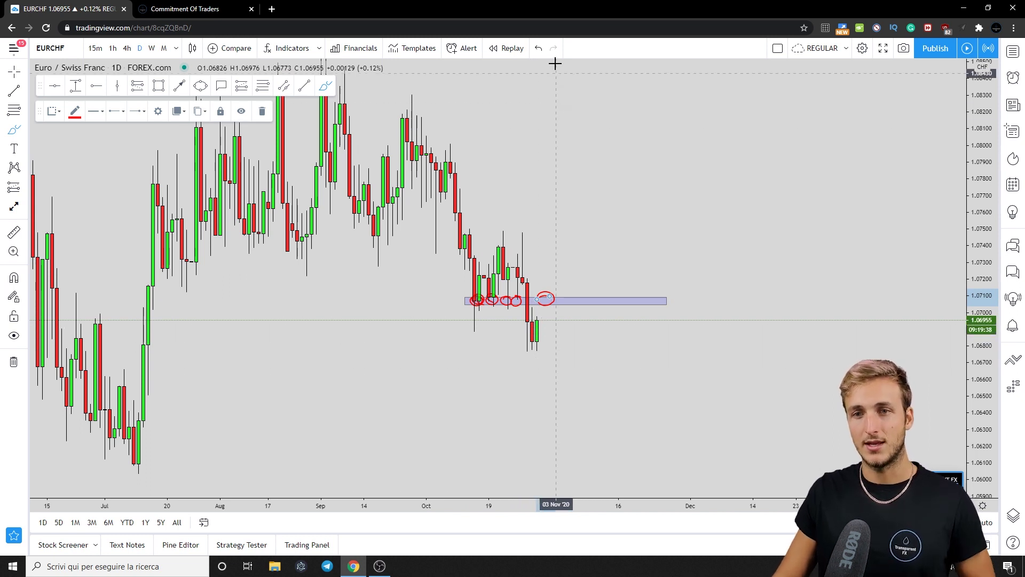
pyautogui.click(538, 49)
pyautogui.click(539, 48)
pyautogui.click(538, 49)
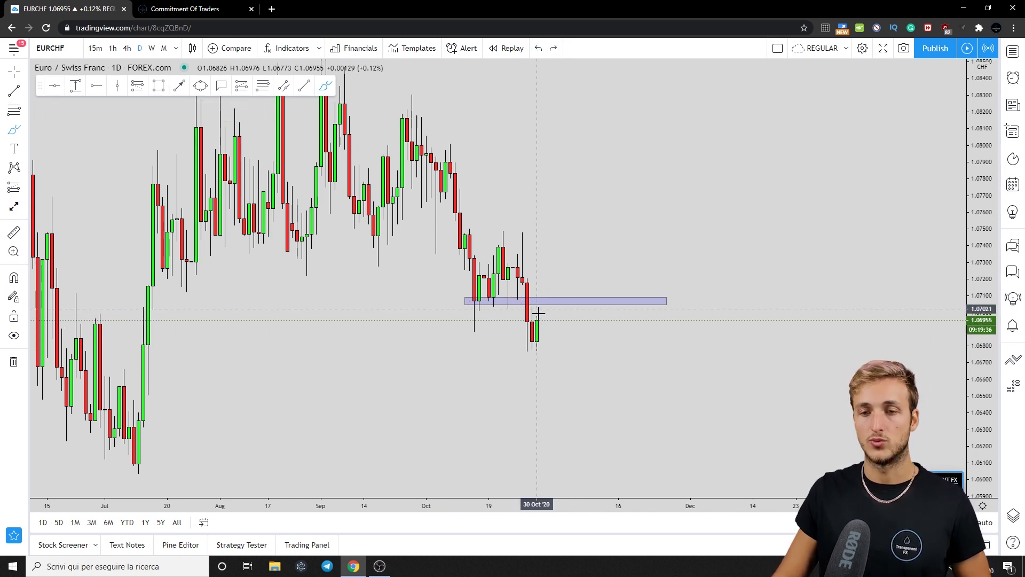
# - Brush a projected pullback into the rectangle and a drop to about 1.066, undo it, and redraw and delete the pullback stroke
pyautogui.moveTo(539, 320)
pyautogui.mouseDown()
pyautogui.moveTo(554, 294)
pyautogui.moveTo(587, 385)
pyautogui.mouseUp()
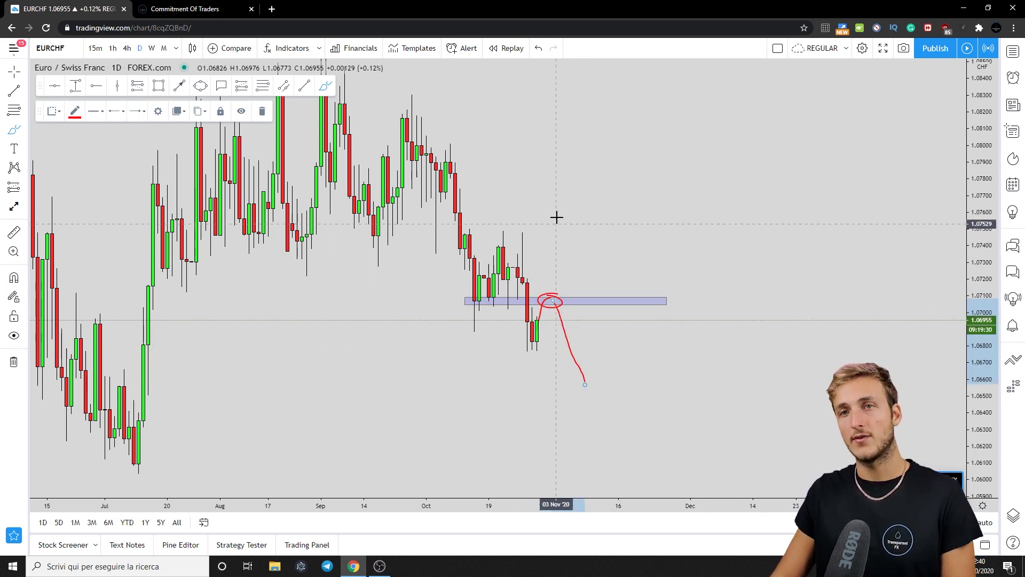
pyautogui.click(539, 49)
pyautogui.click(539, 49)
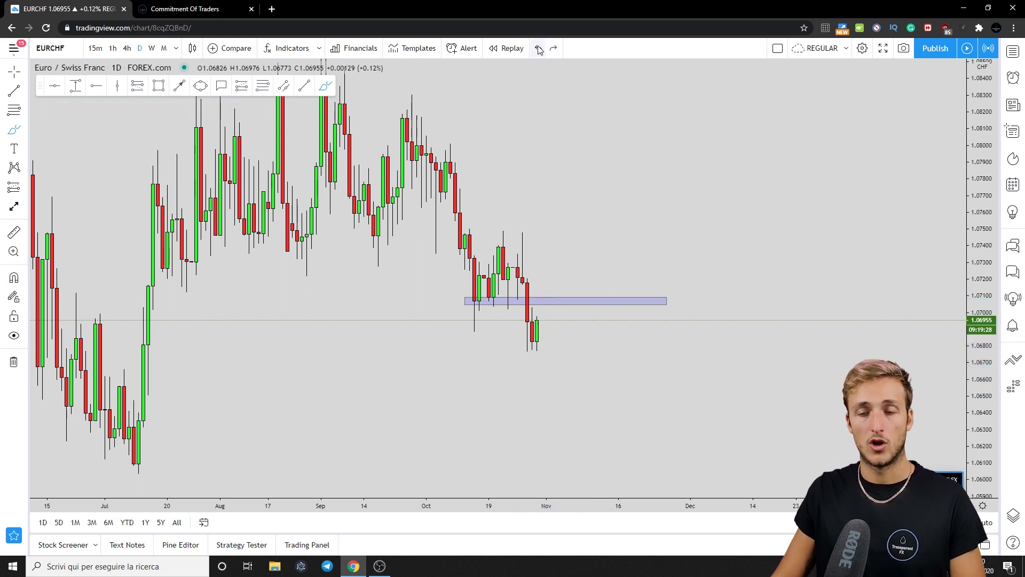
pyautogui.moveTo(537, 350); pyautogui.dragTo(555, 299)
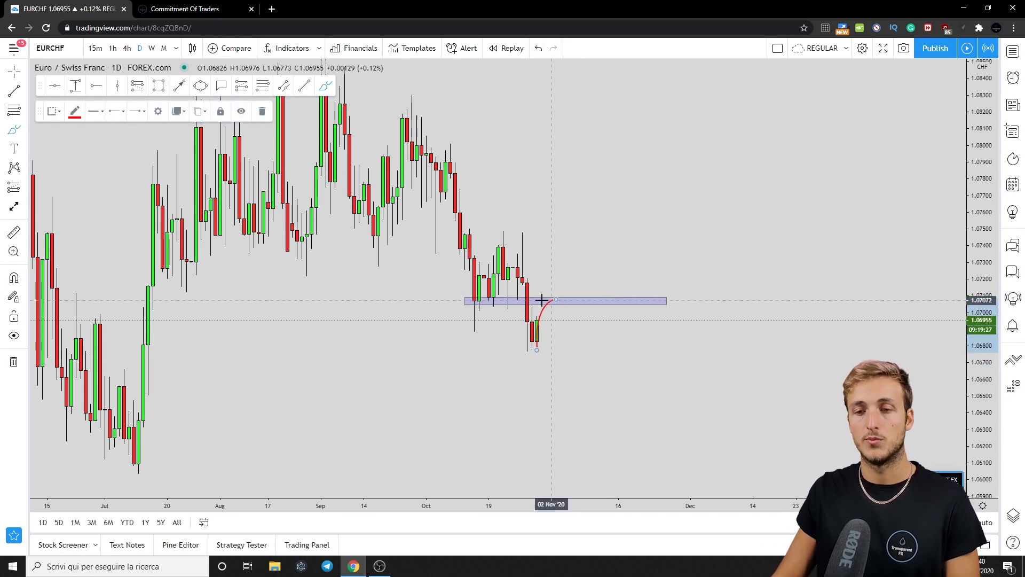
pyautogui.click(262, 111)
# - Draw a Fibonacci retracement from the 27 October high at about 1.0748 to the 29 October low at about 1.0677
pyautogui.click(262, 86)
pyautogui.click(522, 232)
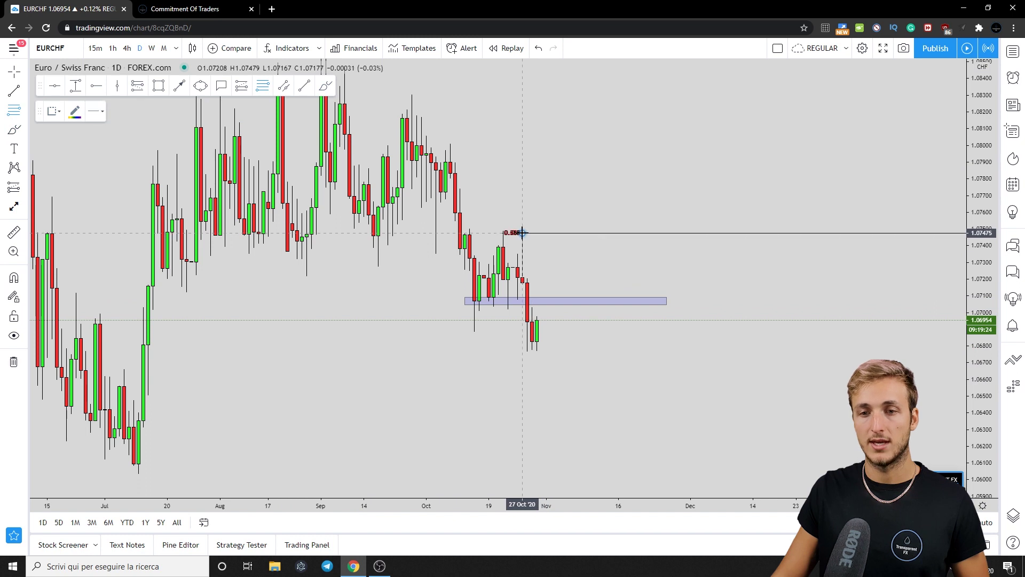
pyautogui.click(532, 349)
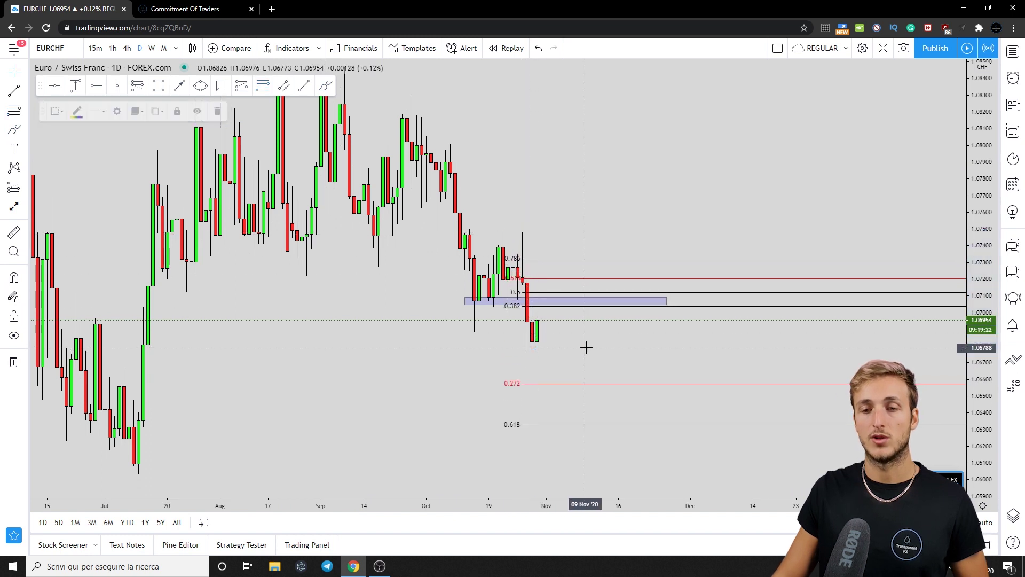
# - Resize the rectangle to start on 15 October and span the 0.382 to 0.5 levels, and delete the Fibonacci retracement
pyautogui.click(464, 302)
pyautogui.moveTo(468, 303); pyautogui.dragTo(474, 293)
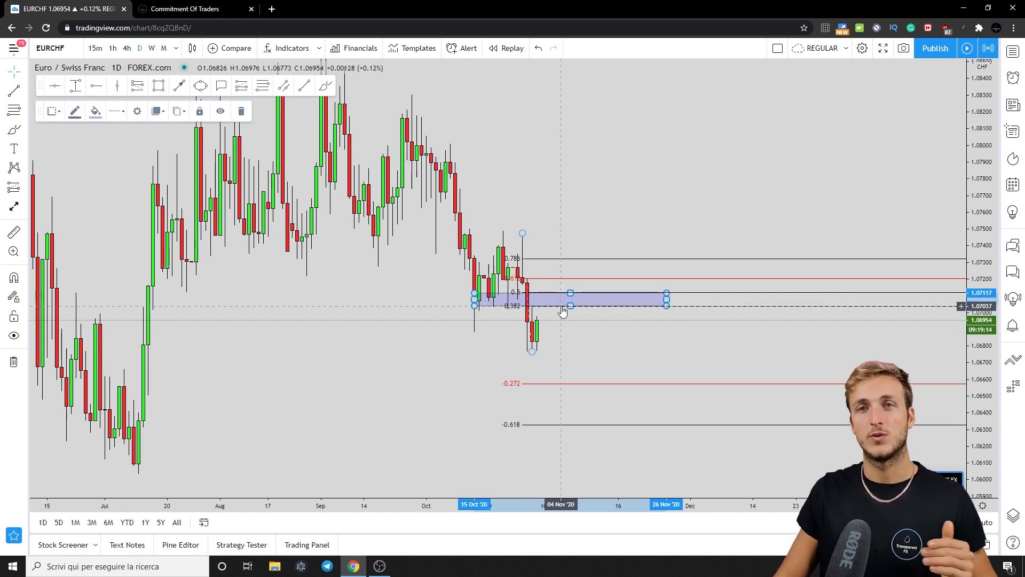
pyautogui.click(683, 281)
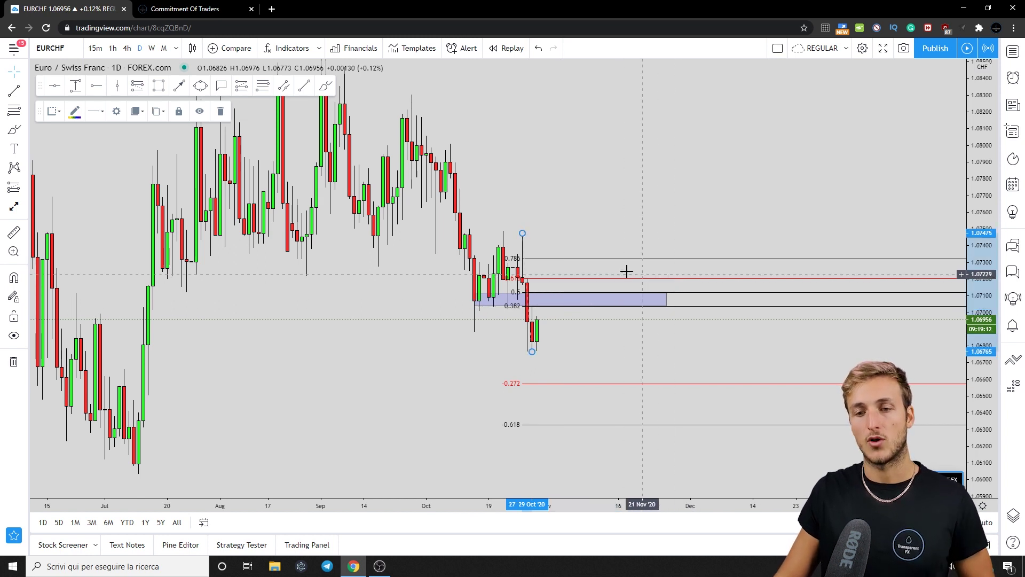
pyautogui.click(221, 111)
# - Circle the early November retest inside the resized rectangle, brush the expected rejection down to about 1.066, and undo the strokes
pyautogui.click(325, 85)
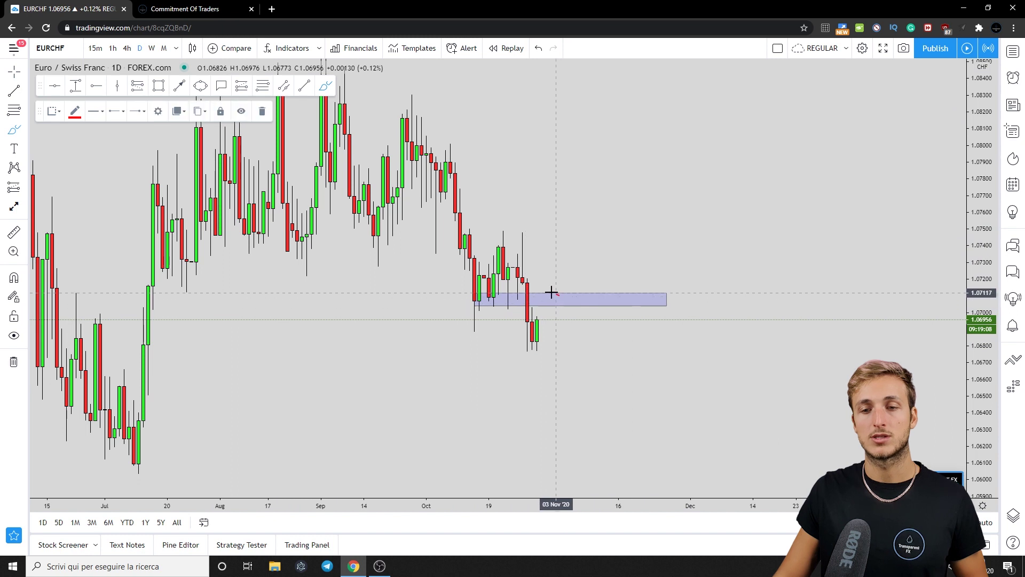
pyautogui.moveTo(549, 293)
pyautogui.mouseDown()
pyautogui.moveTo(560, 299)
pyautogui.moveTo(543, 293)
pyautogui.moveTo(557, 300)
pyautogui.moveTo(582, 382)
pyautogui.mouseUp()
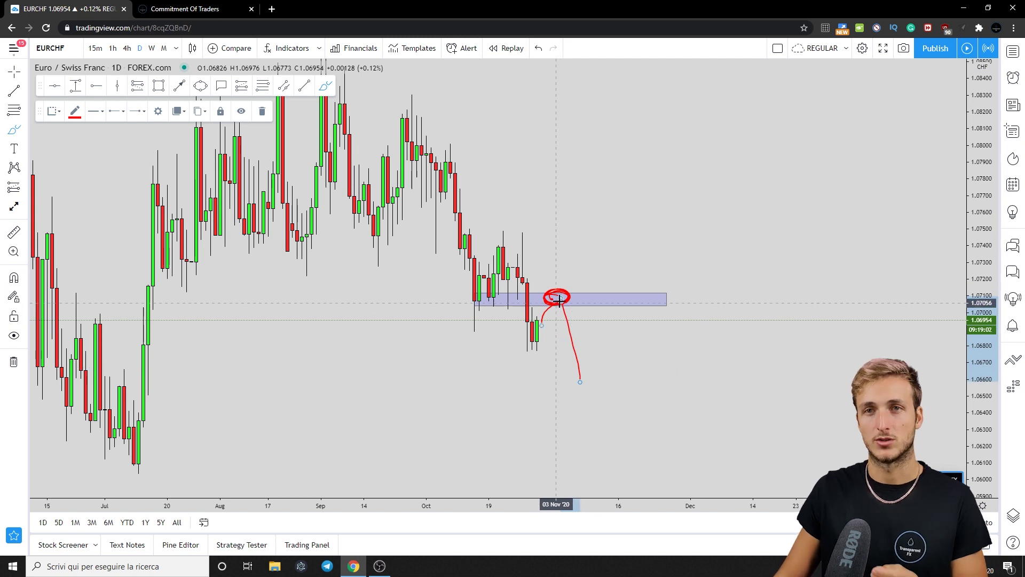
pyautogui.click(538, 50)
pyautogui.click(538, 49)
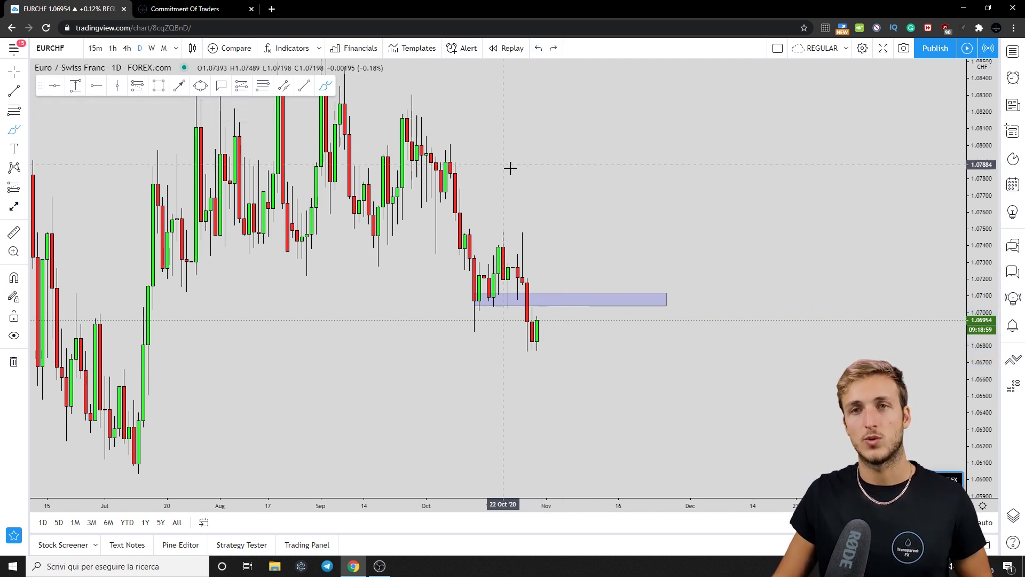
# - Switch to the Commitment of Traders page and show the EUR (Euro FX) positions
pyautogui.click(205, 11)
pyautogui.click(464, 118)
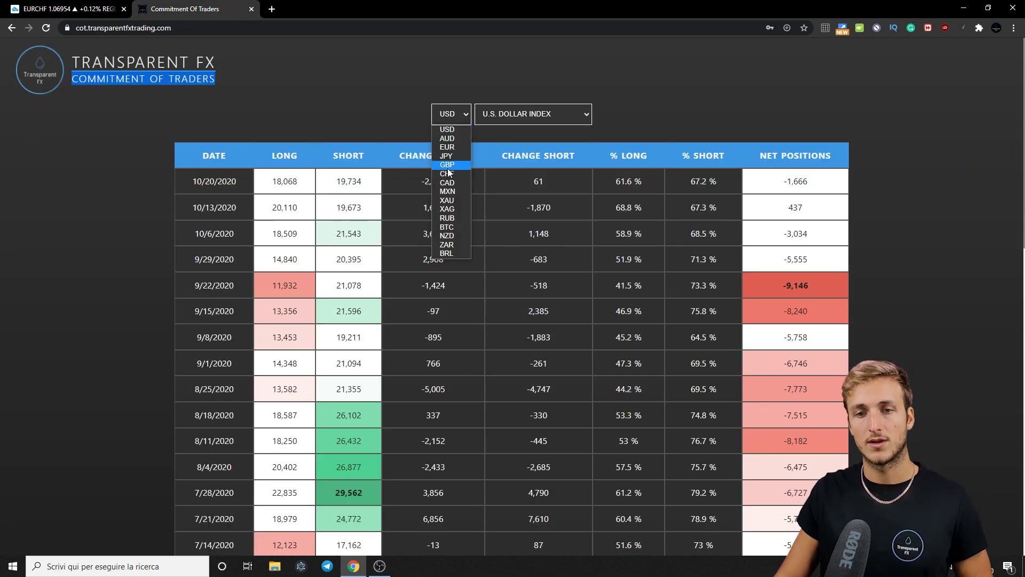
pyautogui.click(447, 147)
pyautogui.rightClick(376, 115)
pyautogui.click(312, 106)
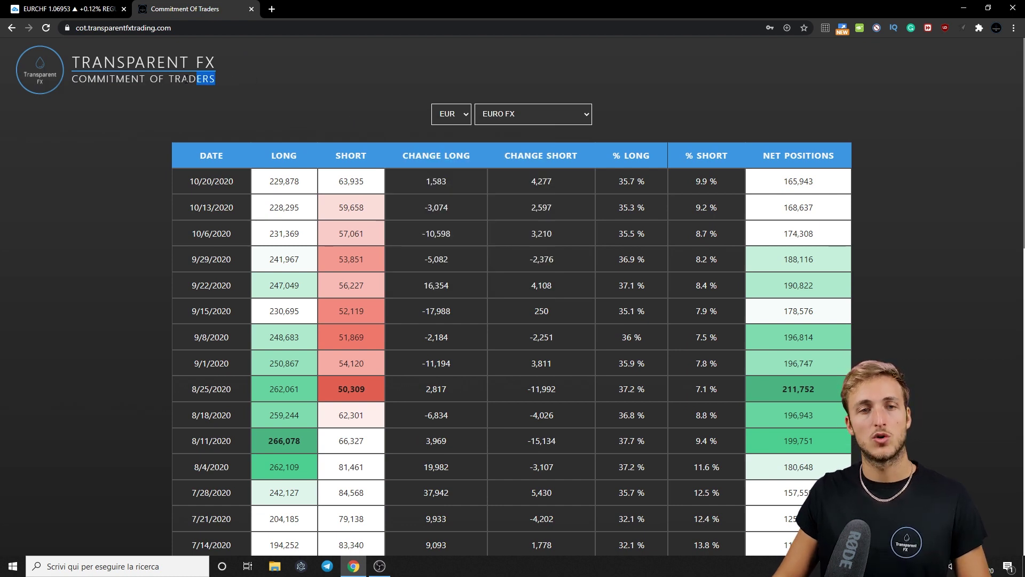
pyautogui.moveTo(186, 80); pyautogui.dragTo(81, 81)
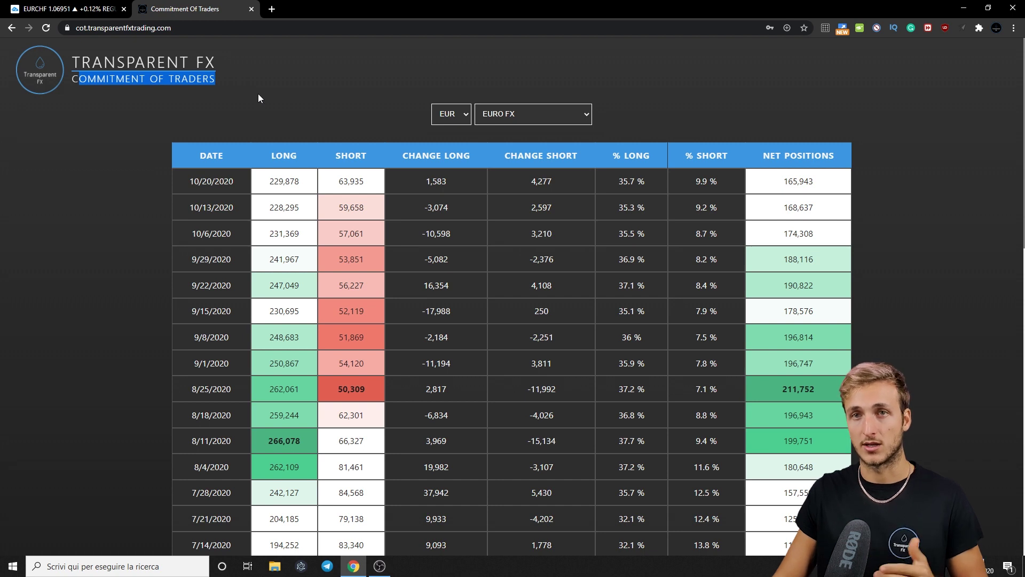
pyautogui.click(232, 87)
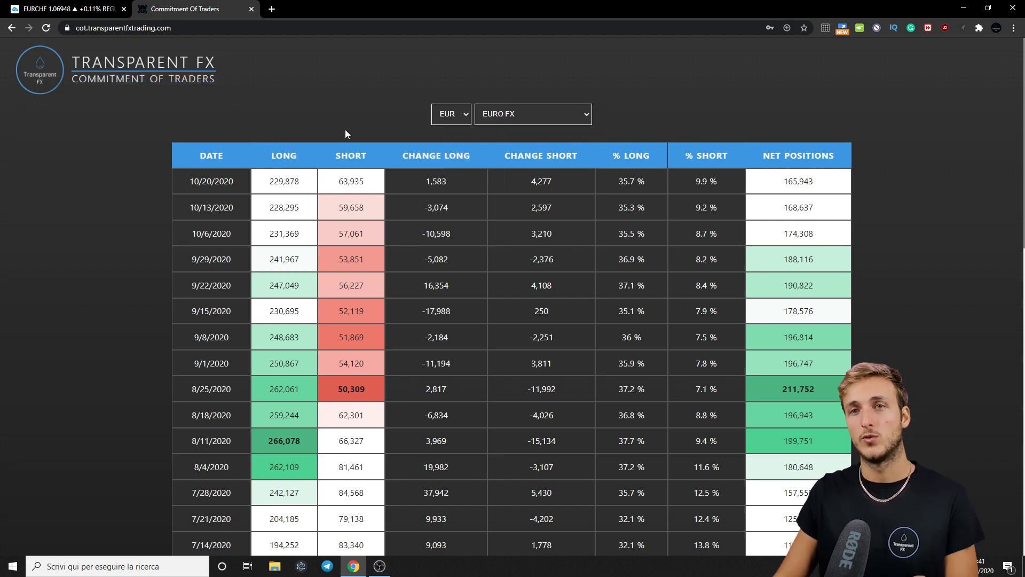
# - Examine the EUR positions, comparing the 10/20/2020 short change and the net positions of 8/25/2020 and 10/20/2020
pyautogui.scroll(-3, 499, 283)
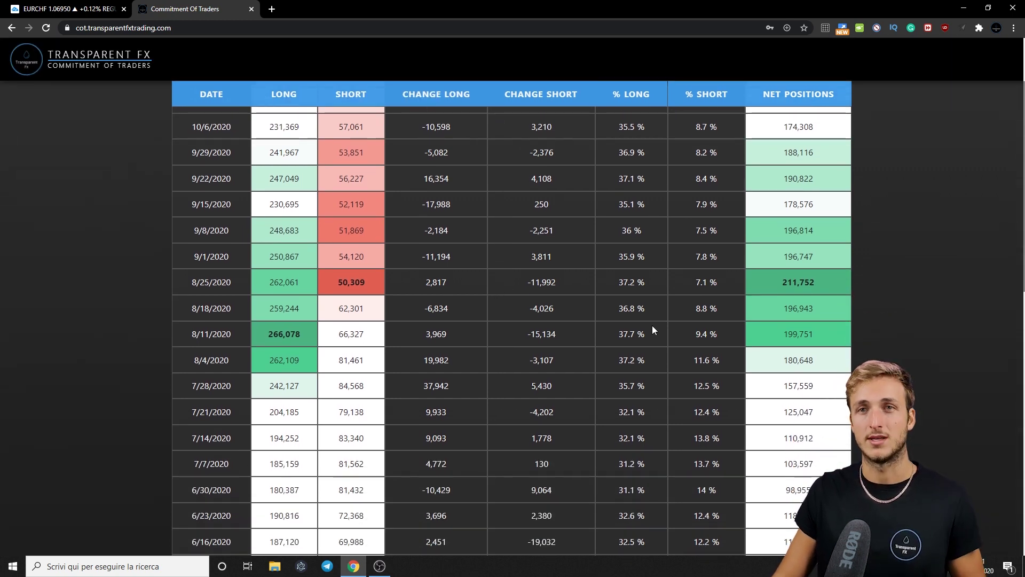
pyautogui.scroll(3, 653, 326)
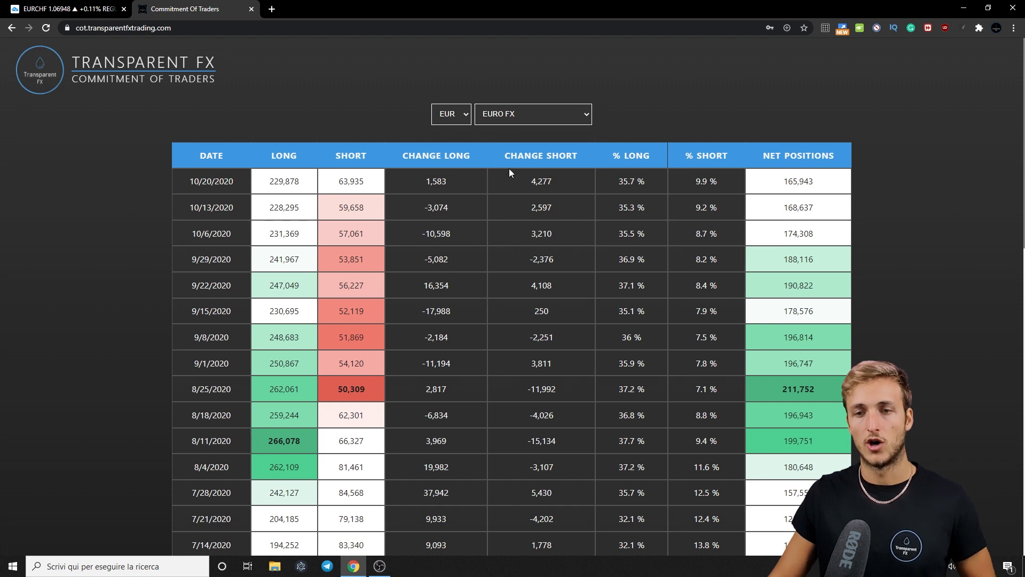
pyautogui.moveTo(526, 182); pyautogui.dragTo(574, 184)
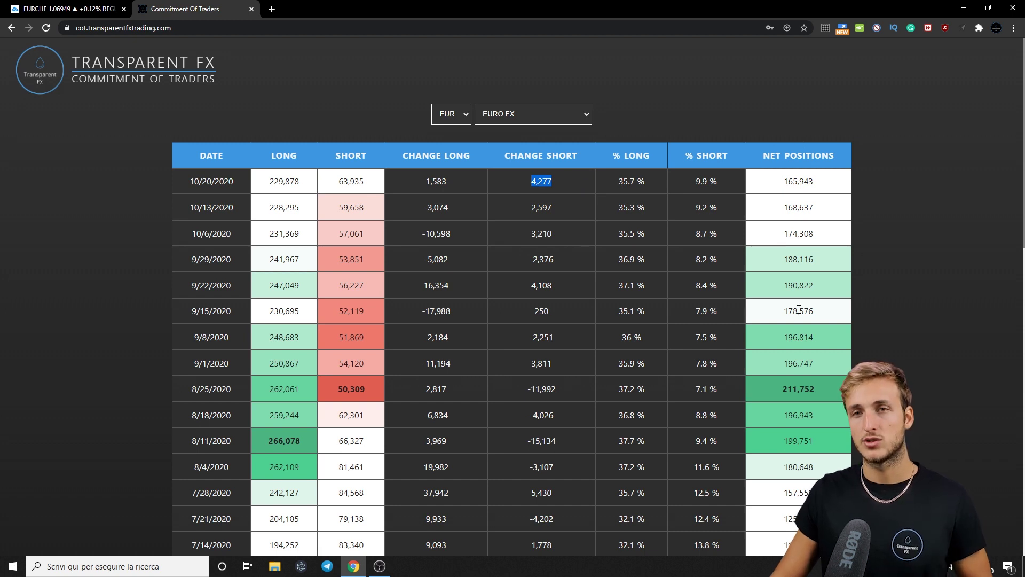
pyautogui.moveTo(780, 392); pyautogui.dragTo(820, 389)
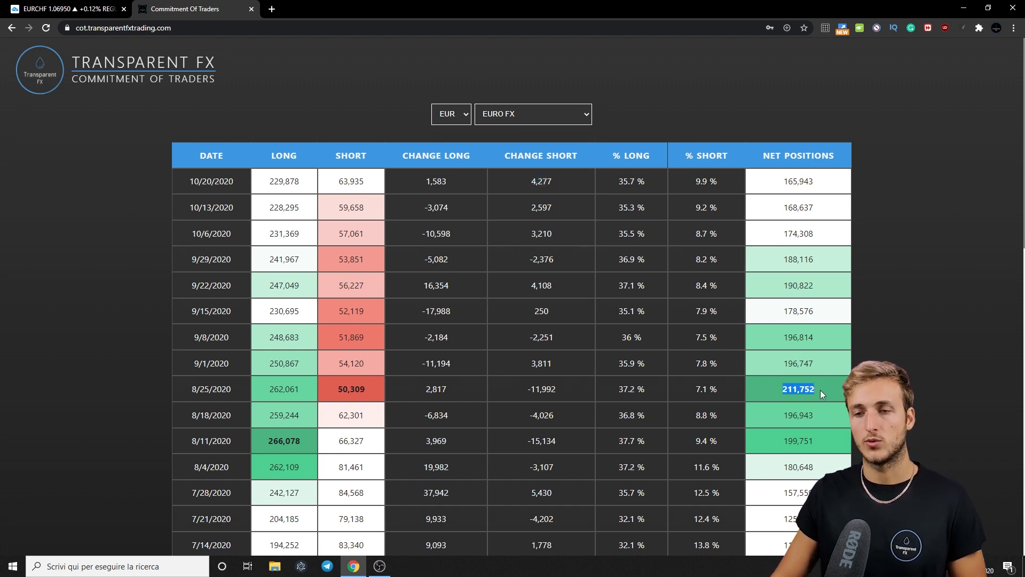
pyautogui.moveTo(783, 182); pyautogui.dragTo(817, 182)
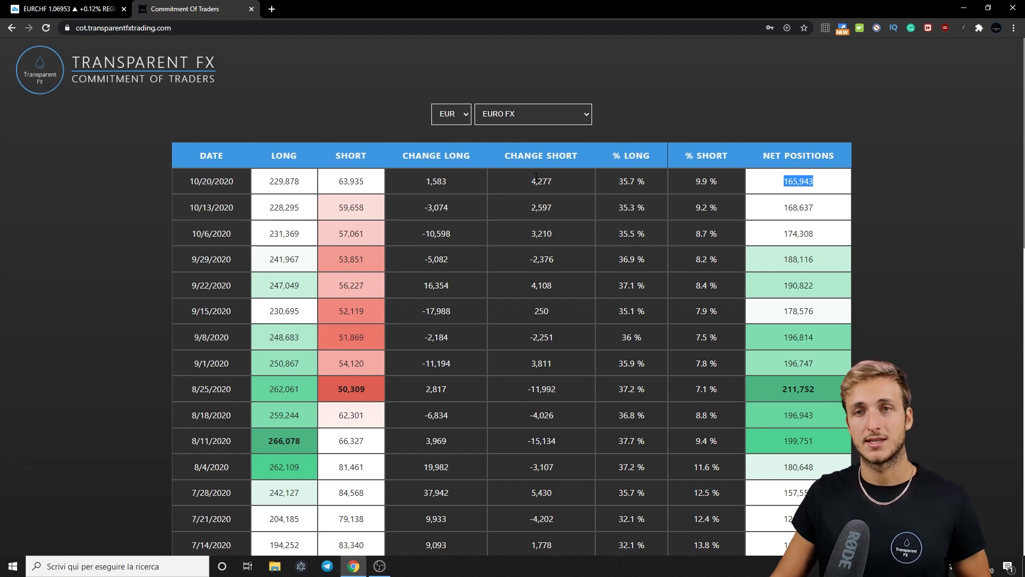
# - Switch to the EURCHF chart, brush the expected zone retest and drop to about 1.067, and delete the stroke
pyautogui.click(85, 9)
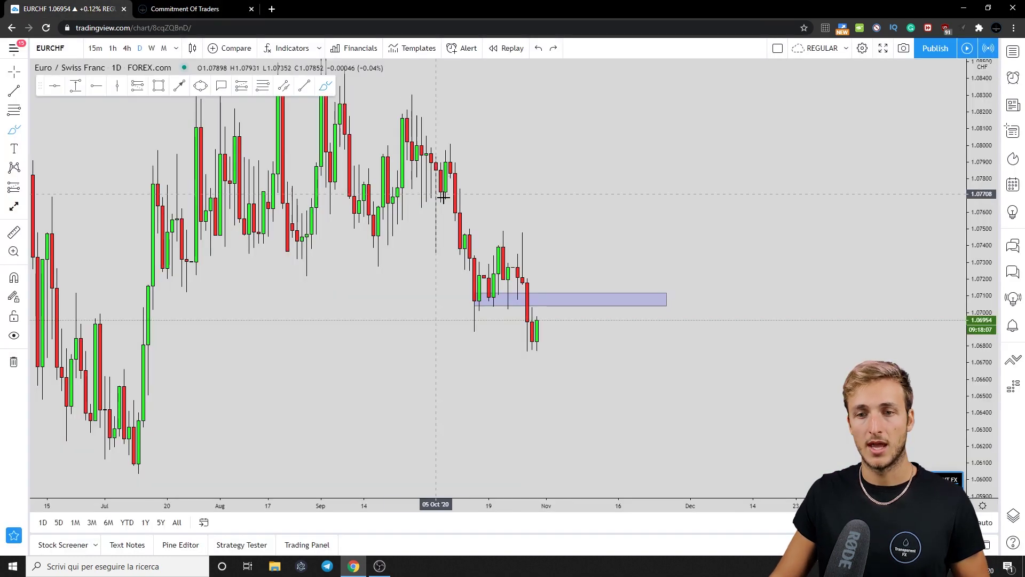
pyautogui.click(325, 93)
pyautogui.click(542, 324)
pyautogui.click(571, 361)
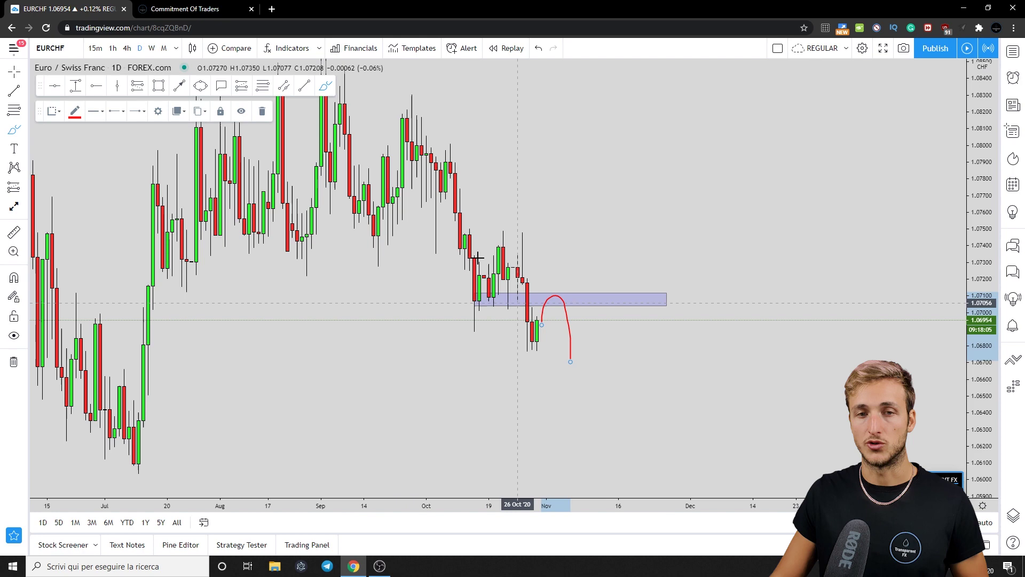
pyautogui.click(262, 112)
# - Switch to the Commitment of Traders page, show the CHF (Swiss Franc) positions, and examine net positions back to June 2020
pyautogui.click(189, 10)
pyautogui.click(458, 113)
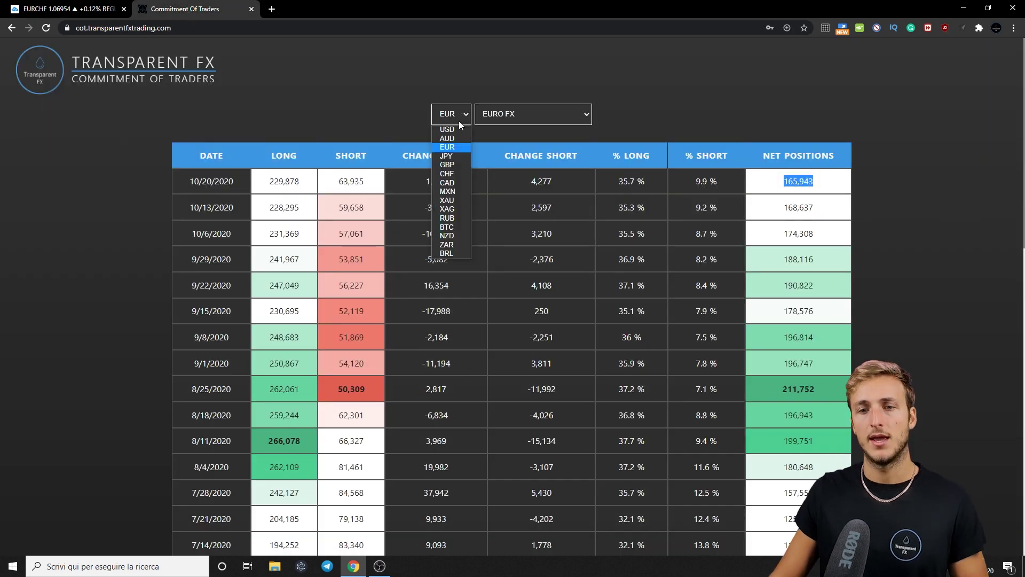
pyautogui.click(448, 173)
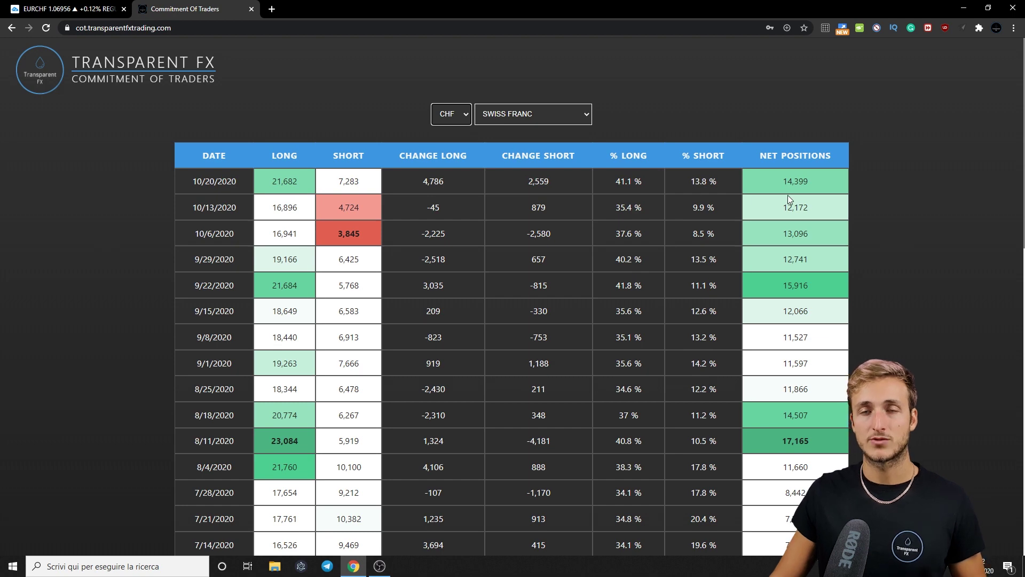
pyautogui.scroll(-5, 793, 221)
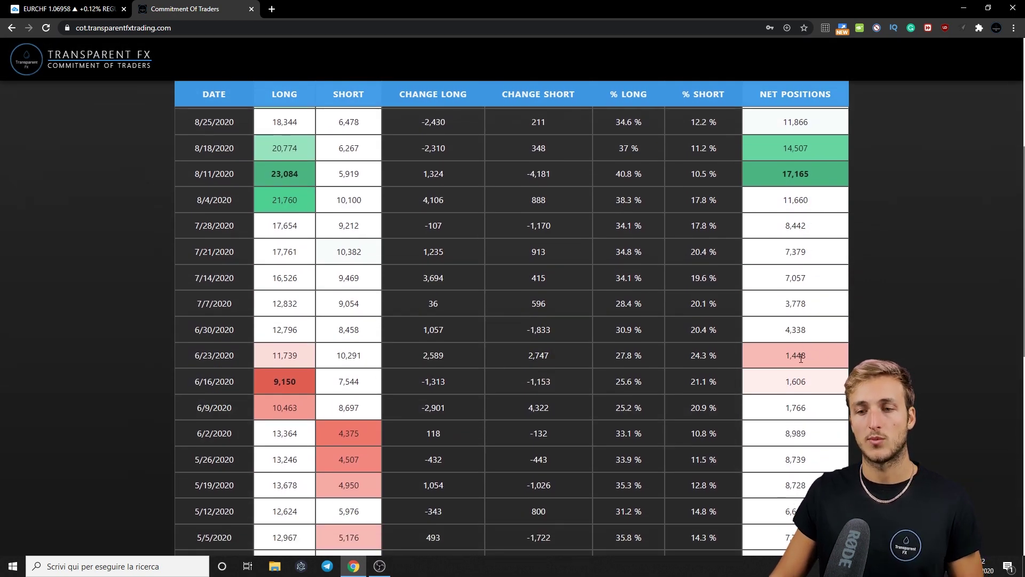
pyautogui.scroll(5, 801, 357)
pyautogui.scroll(-4, 805, 169)
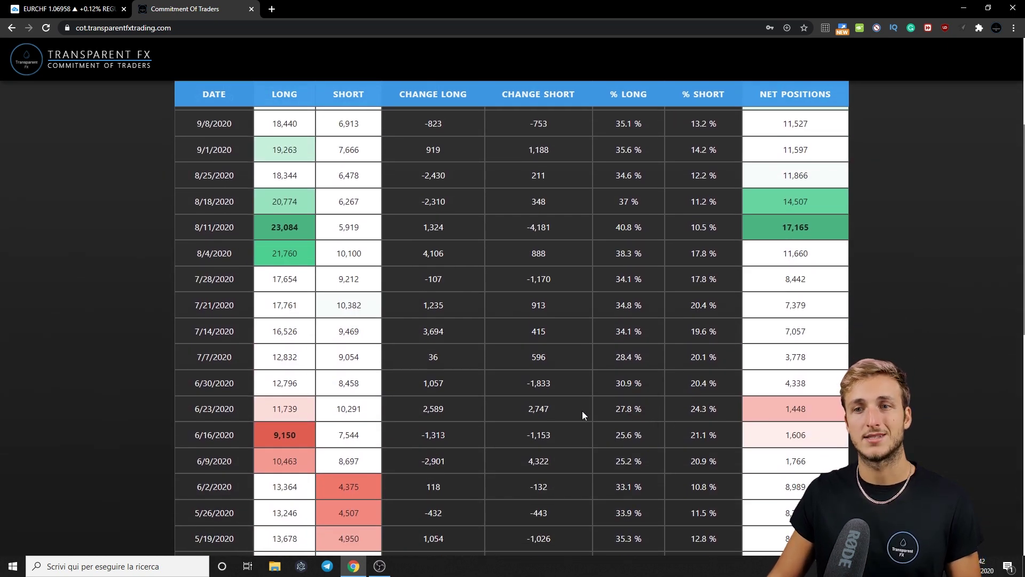
# - Compare the CHF long percentages of 6/23, 10/13 and 10/20/2020, and check the latest long and short positions
pyautogui.moveTo(615, 409); pyautogui.dragTo(651, 409)
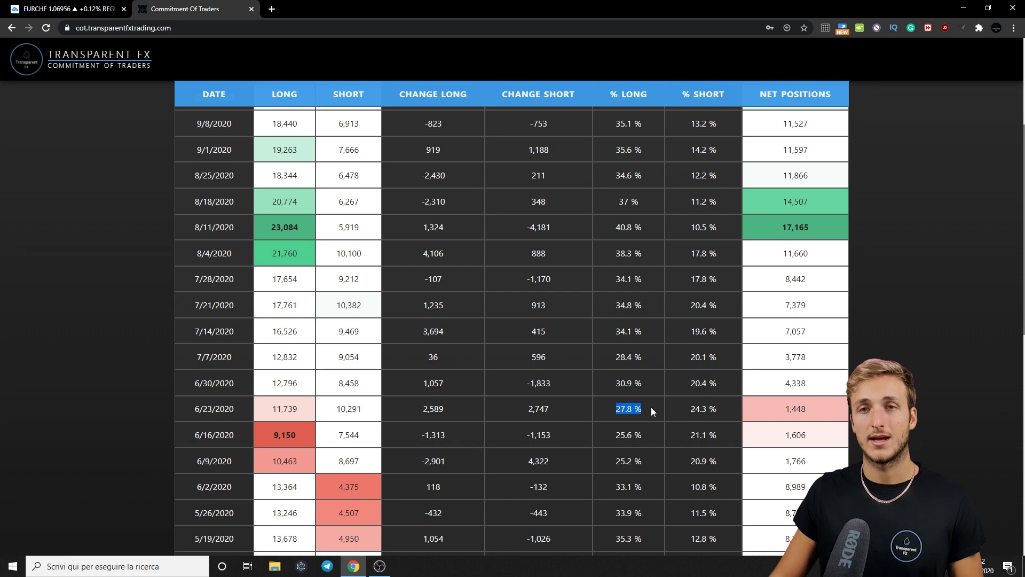
pyautogui.scroll(4, 651, 407)
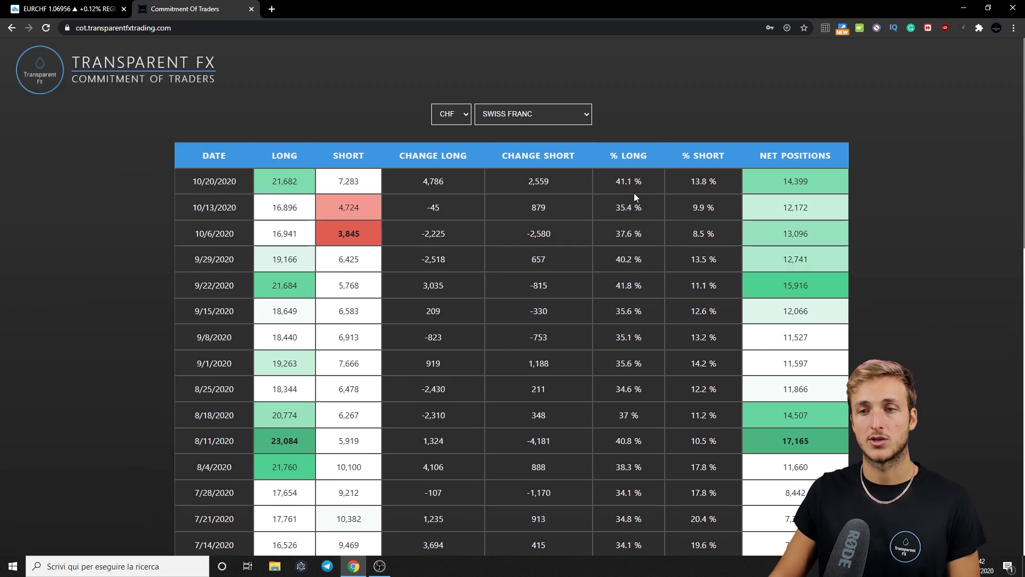
pyautogui.moveTo(617, 181); pyautogui.dragTo(642, 181)
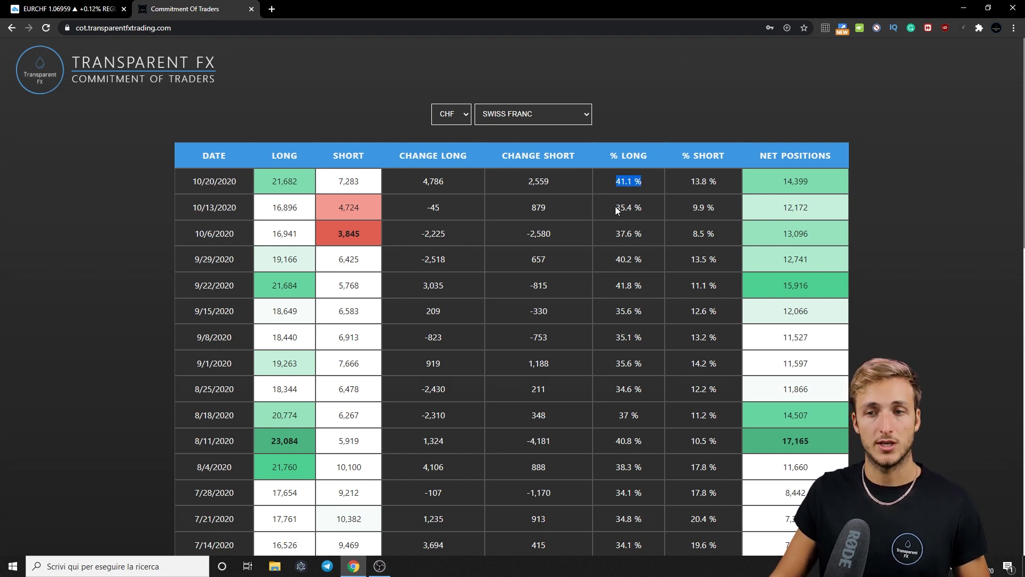
pyautogui.moveTo(616, 207); pyautogui.dragTo(656, 203)
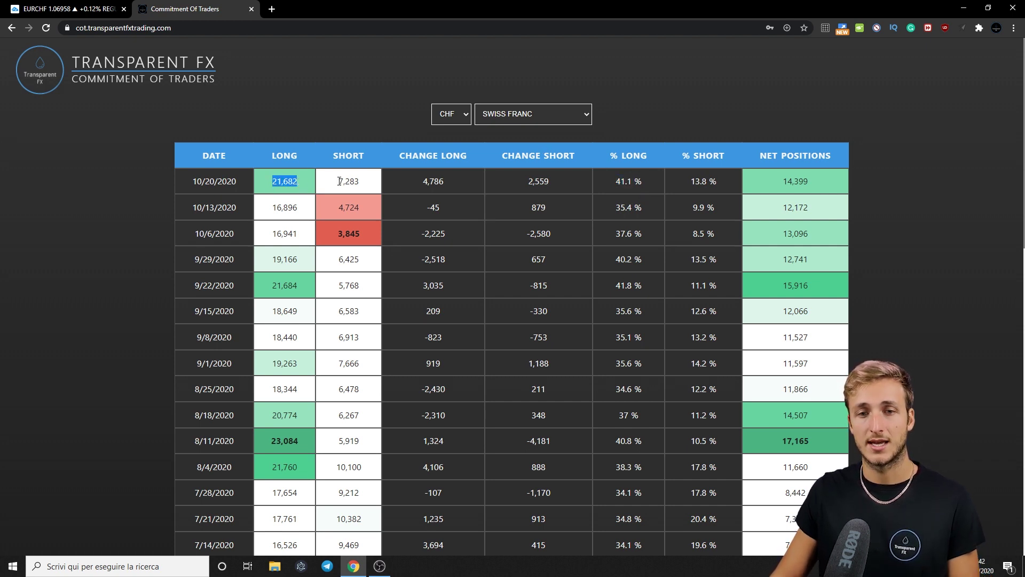
pyautogui.moveTo(335, 182); pyautogui.dragTo(373, 185)
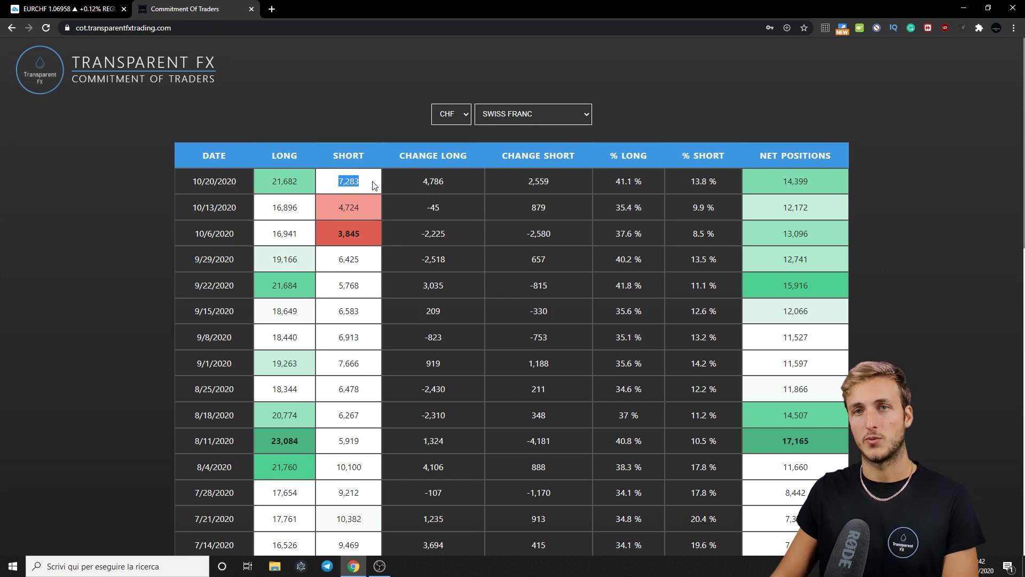
# - Return to the EURCHF chart, brush a rise to the zone's lower edge and a fall to about 1.0666, and delete it
pyautogui.click(111, 12)
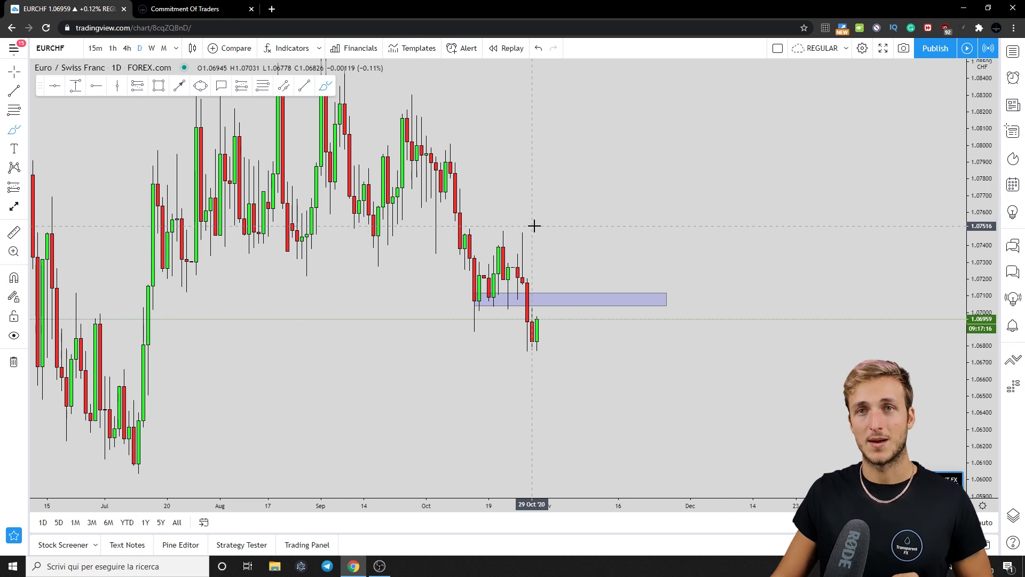
pyautogui.moveTo(542, 324)
pyautogui.mouseDown()
pyautogui.moveTo(547, 312)
pyautogui.moveTo(580, 369)
pyautogui.mouseUp()
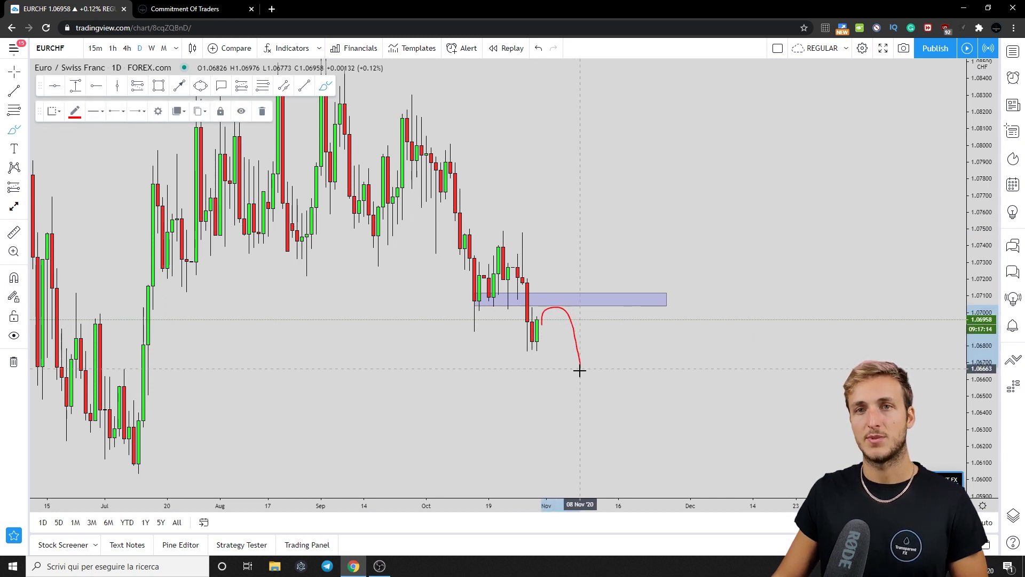
pyautogui.press('Delete')
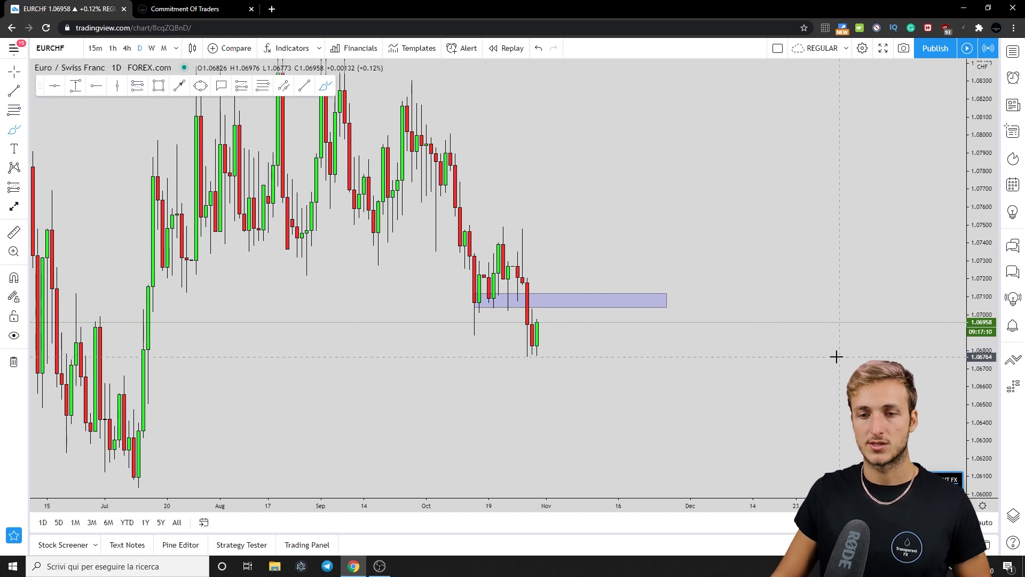
# - Draw an arrow from the latest daily candle at about 1.0695 up into the retest zone at about 1.0708
pyautogui.moveTo(641, 372); pyautogui.dragTo(631, 373)
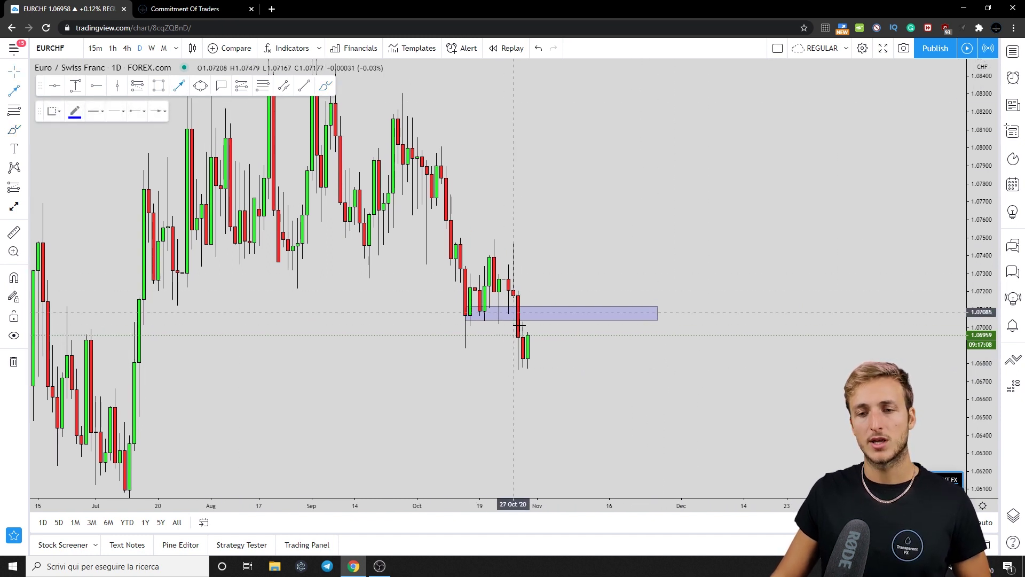
pyautogui.click(532, 336)
pyautogui.click(541, 313)
pyautogui.click(633, 366)
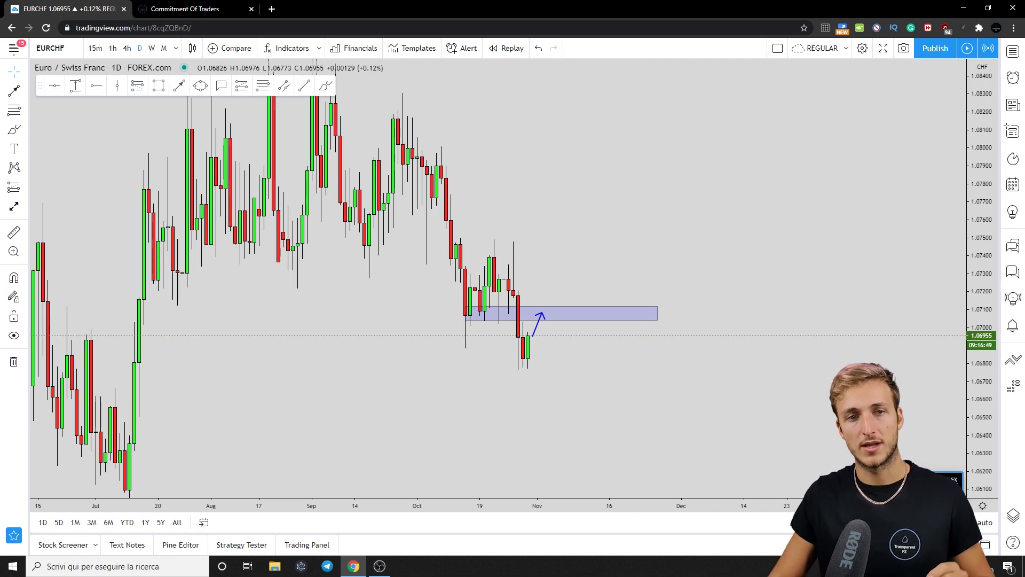
# - Revisit the CHF positions on the Commitment of Traders page, and view the EURCHF chart on the 4-hour timeframe
pyautogui.click(174, 12)
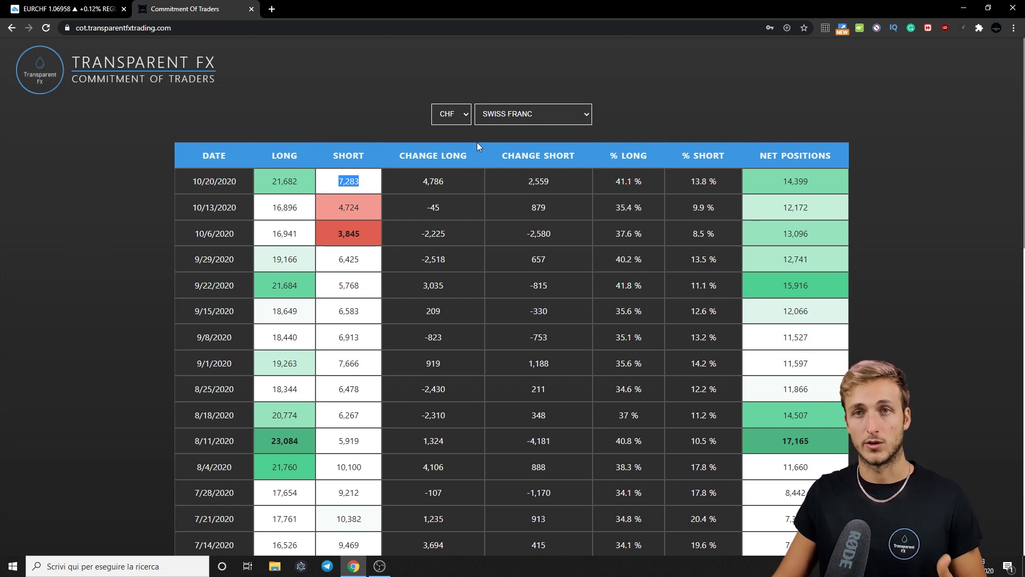
pyautogui.click(107, 9)
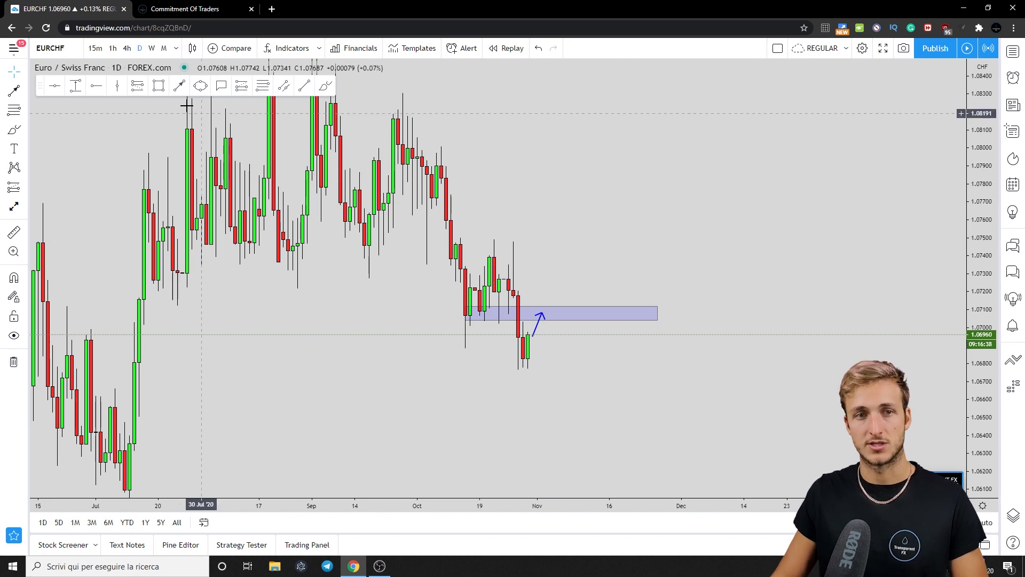
pyautogui.click(127, 48)
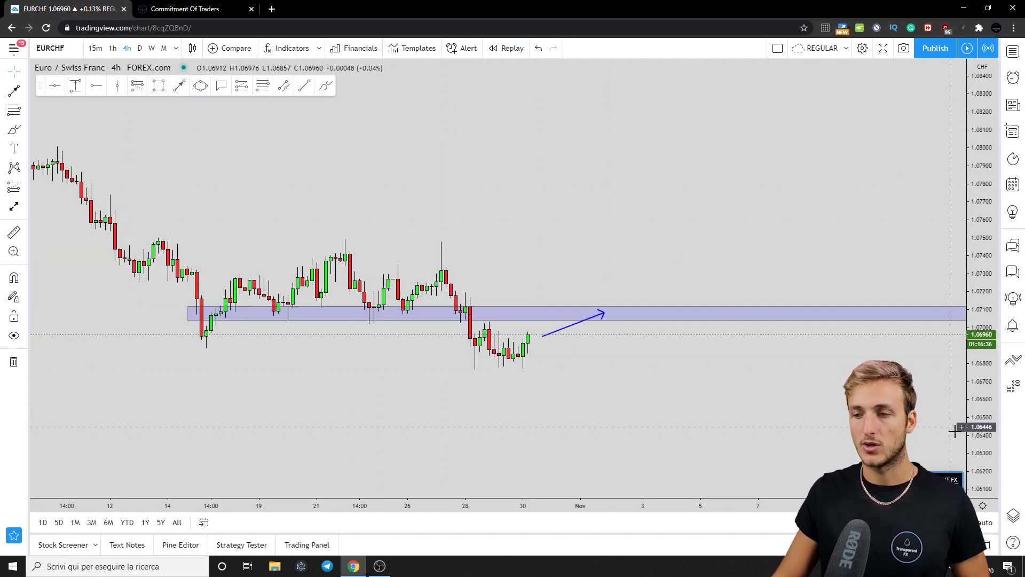
pyautogui.rightClick(896, 248)
pyautogui.click(812, 241)
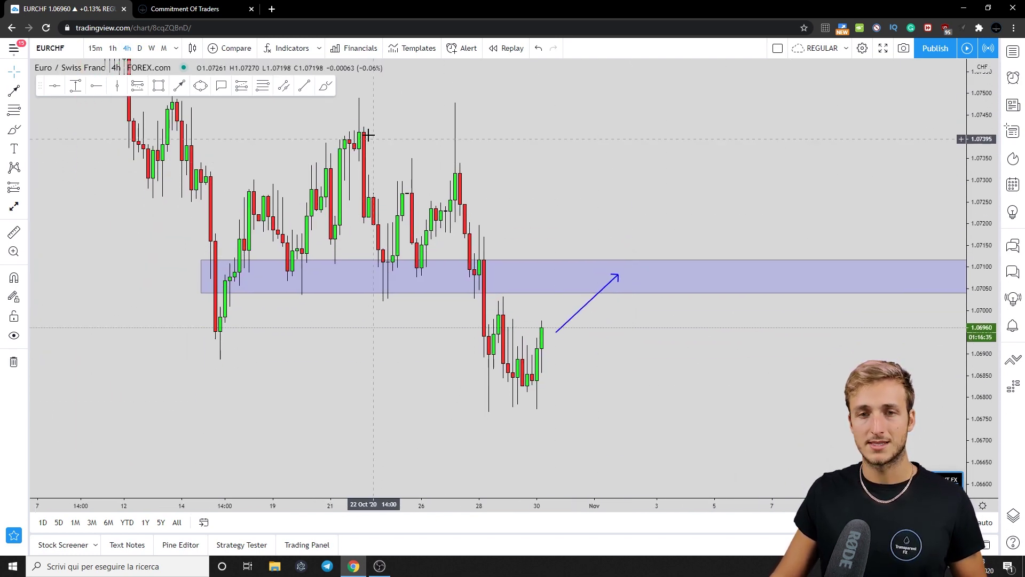
# - Brush a 4-hour climb from the 30 October low to the arrow's tip, circle the tip, and undo the strokes
pyautogui.click(325, 85)
pyautogui.moveTo(538, 408)
pyautogui.mouseDown()
pyautogui.moveTo(545, 325)
pyautogui.moveTo(571, 318)
pyautogui.moveTo(618, 270)
pyautogui.mouseUp()
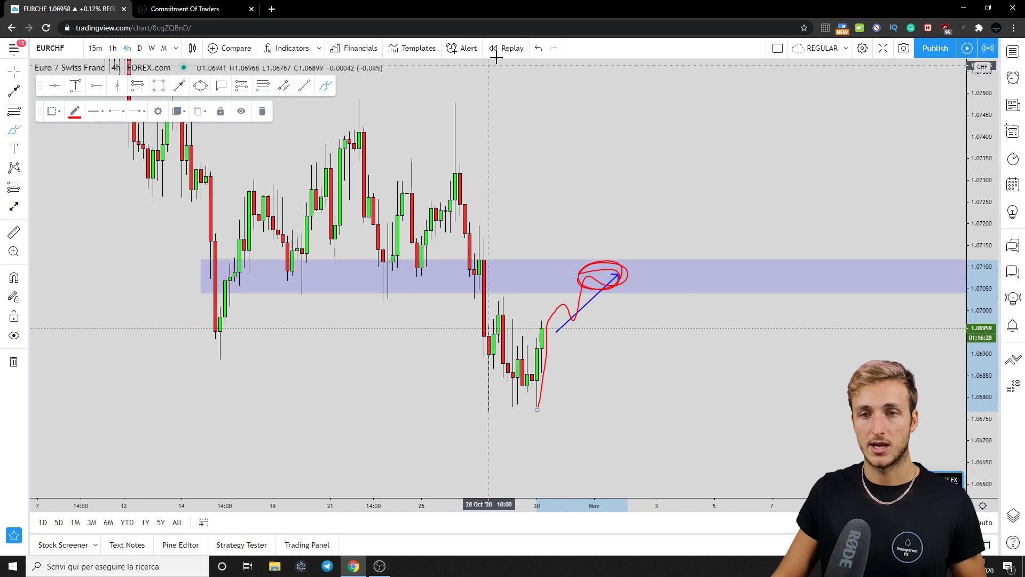
pyautogui.click(538, 48)
pyautogui.click(538, 48)
# - Brush an alternative stepwise rise through the zone to about 1.0727, and undo both strokes
pyautogui.moveTo(537, 401)
pyautogui.mouseDown()
pyautogui.moveTo(556, 330)
pyautogui.moveTo(614, 261)
pyautogui.mouseUp()
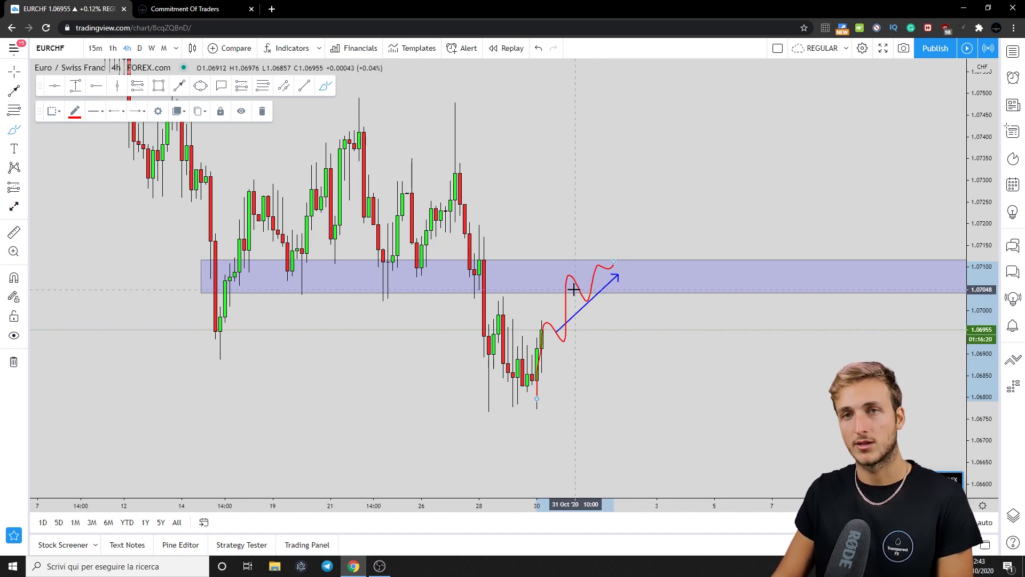
pyautogui.moveTo(613, 262); pyautogui.dragTo(670, 194)
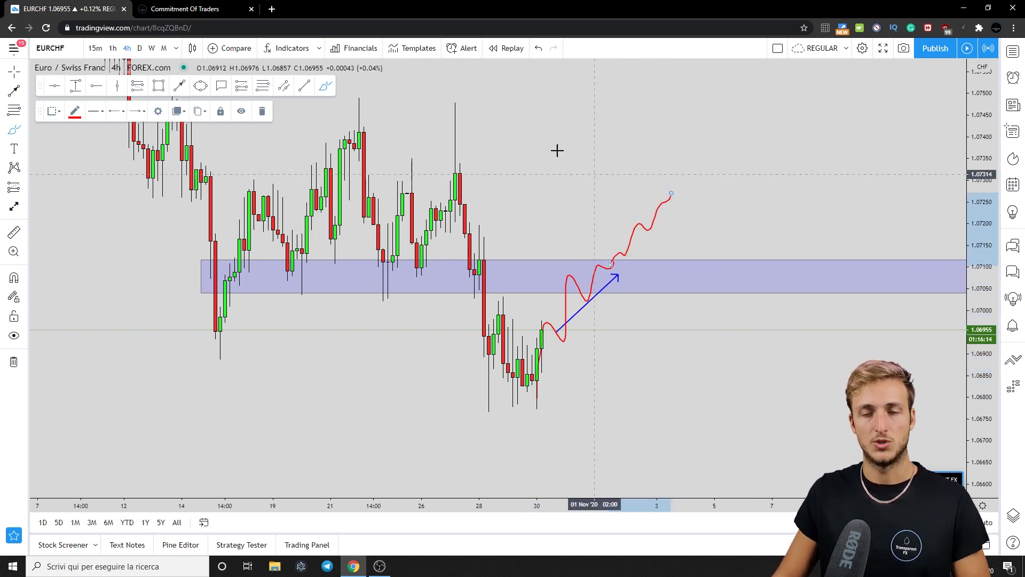
pyautogui.click(538, 48)
pyautogui.click(538, 48)
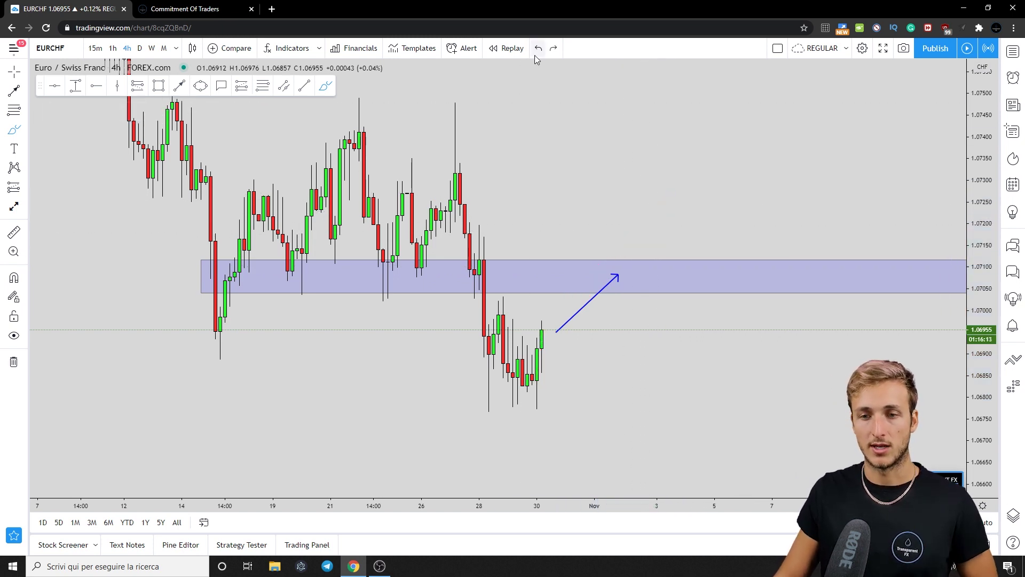
# - Return to the daily timeframe and draw an ellipse over the zone from 1 November at about 1.0718 to 7 November at about 1.07
pyautogui.click(140, 50)
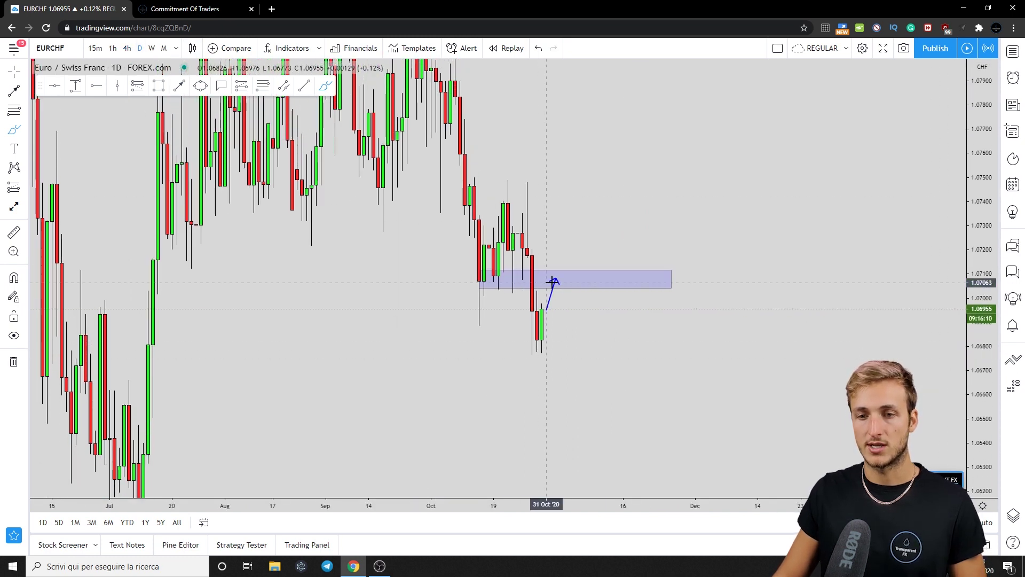
pyautogui.moveTo(662, 329); pyautogui.dragTo(597, 345)
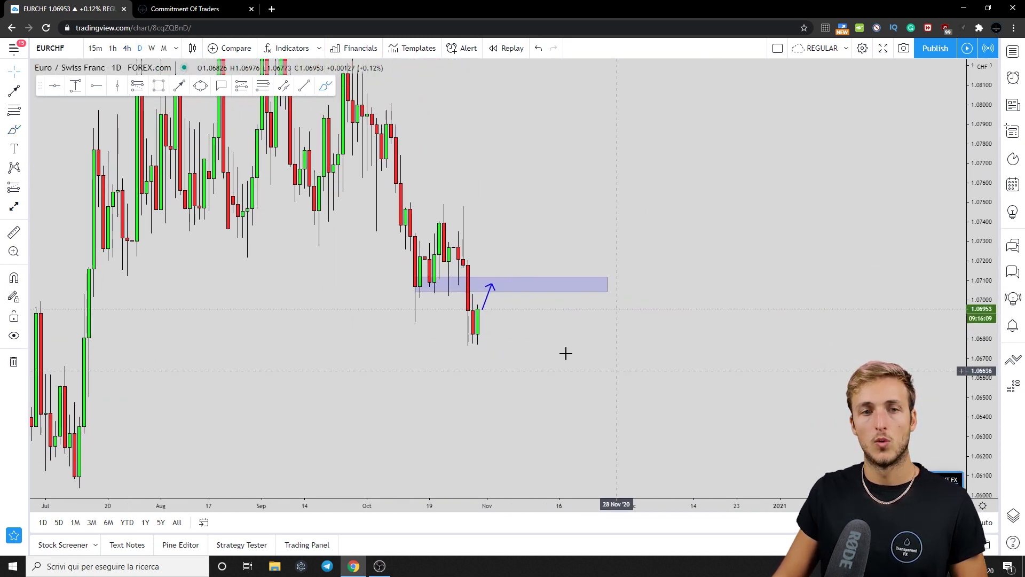
pyautogui.click(198, 87)
pyautogui.click(487, 266)
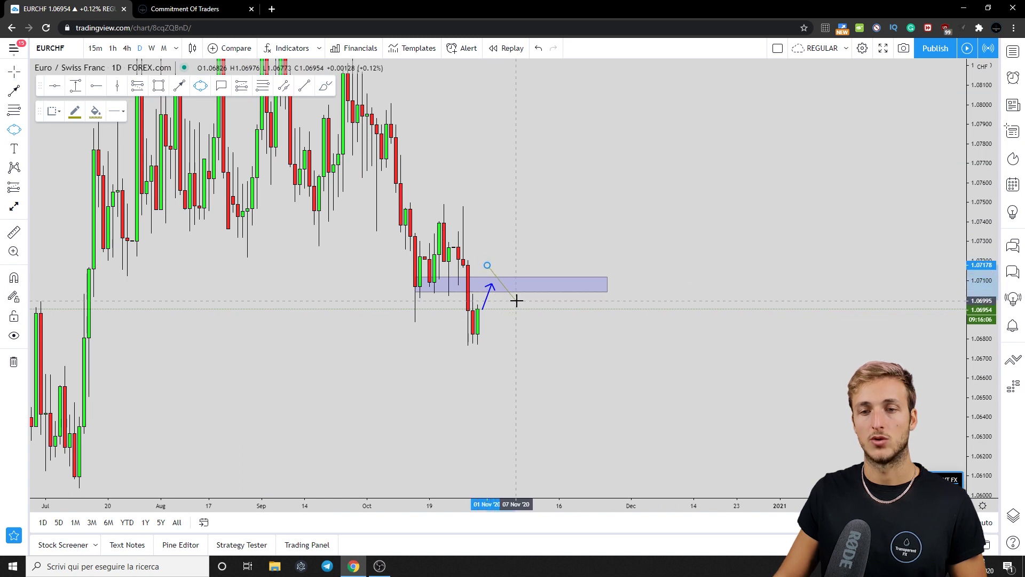
pyautogui.click(517, 300)
# - Brush over the expected reaction area inside the ellipse, and delete the stroke
pyautogui.click(325, 86)
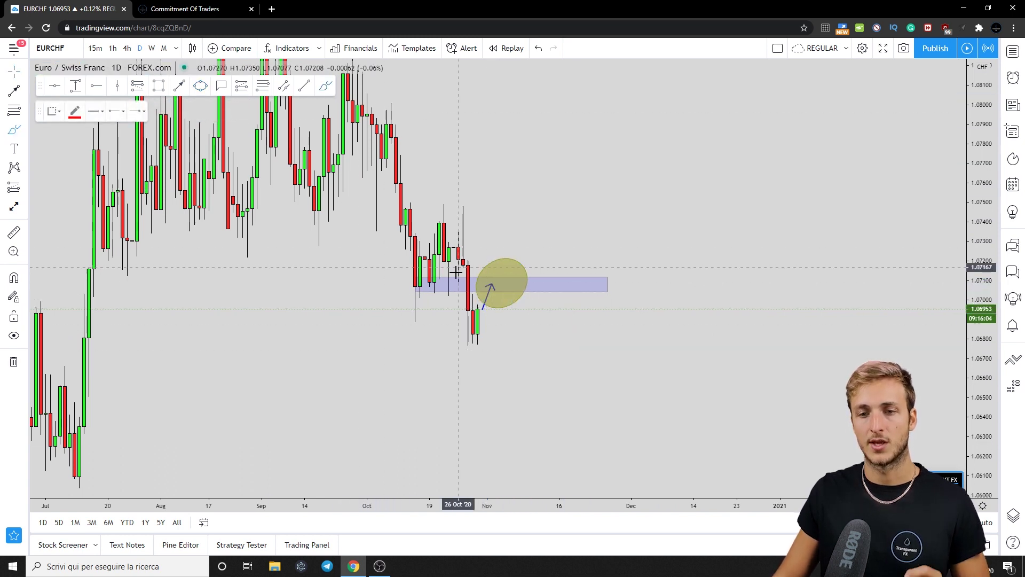
pyautogui.moveTo(488, 277)
pyautogui.mouseDown()
pyautogui.moveTo(508, 262)
pyautogui.moveTo(501, 275)
pyautogui.mouseUp()
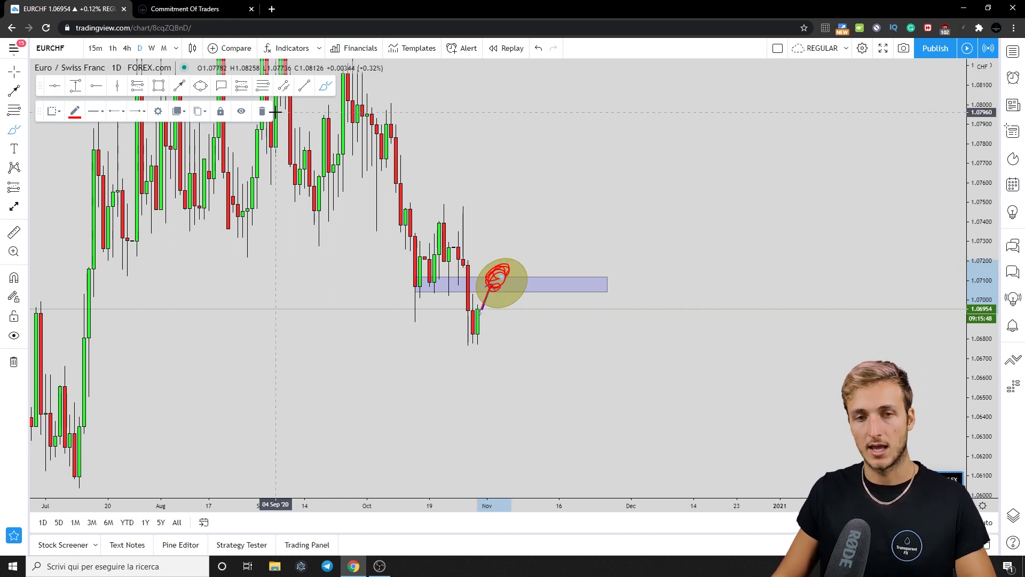
pyautogui.press('Delete')
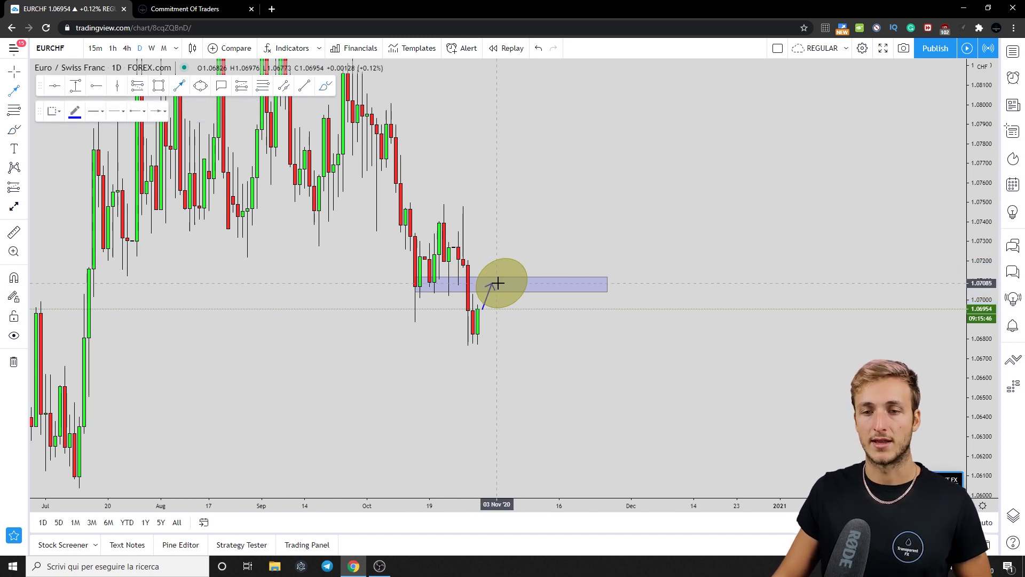
# - Draw an arrow from the ellipse at about 1.0709 down to about 1.0664, and brush the full bearish path from the 27 October high
pyautogui.moveTo(496, 282); pyautogui.dragTo(517, 370)
pyautogui.click(591, 340)
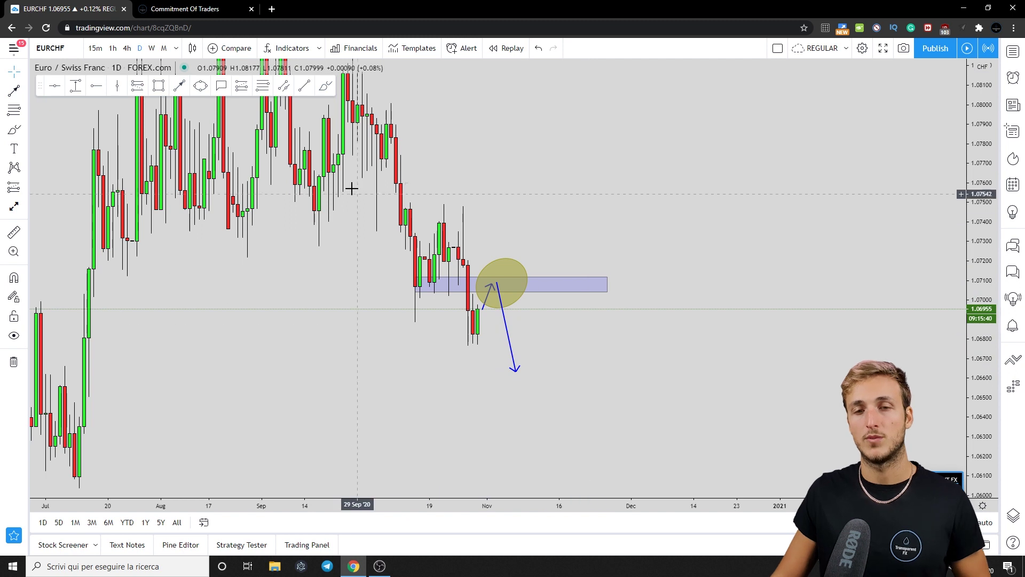
pyautogui.click(325, 85)
pyautogui.moveTo(461, 206)
pyautogui.mouseDown()
pyautogui.moveTo(472, 328)
pyautogui.moveTo(495, 283)
pyautogui.moveTo(521, 372)
pyautogui.mouseUp()
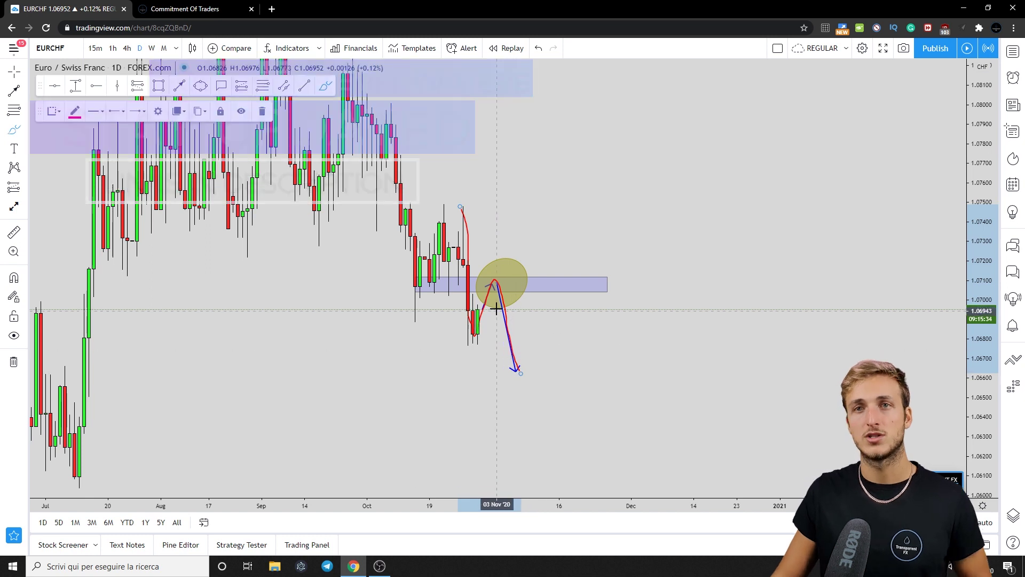